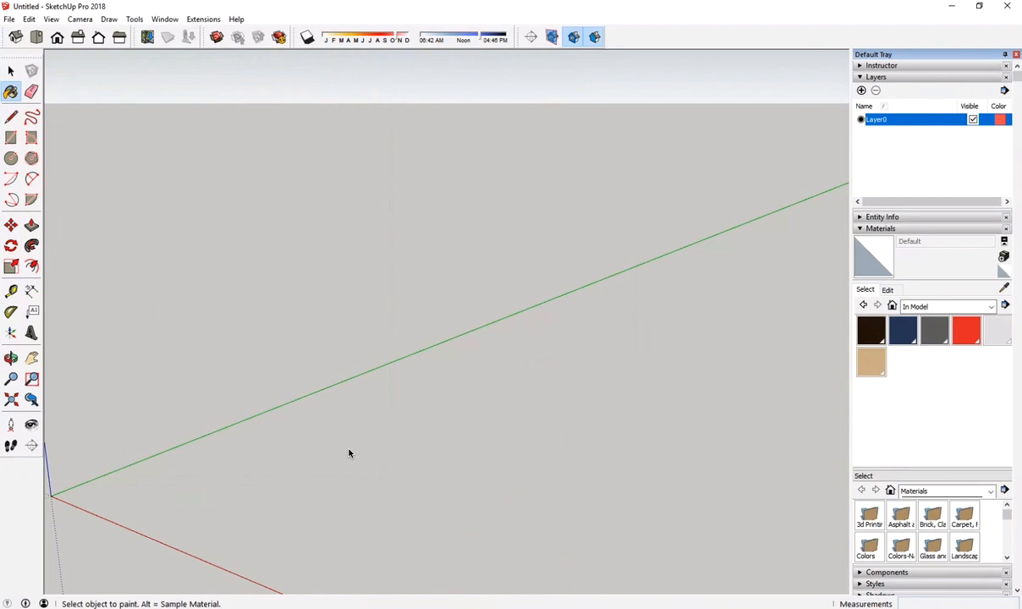
click(921, 305)
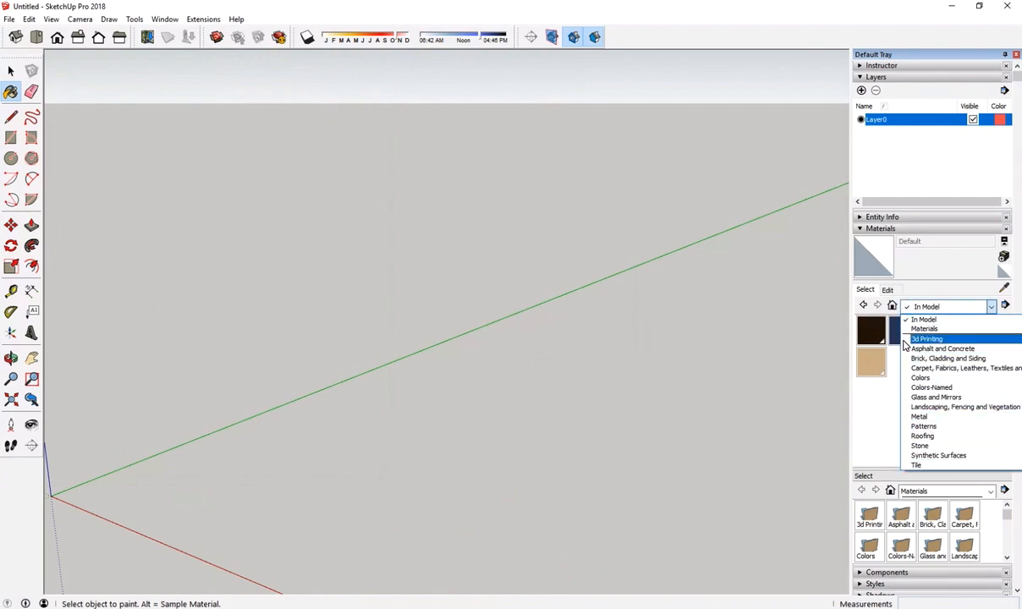
click(888, 436)
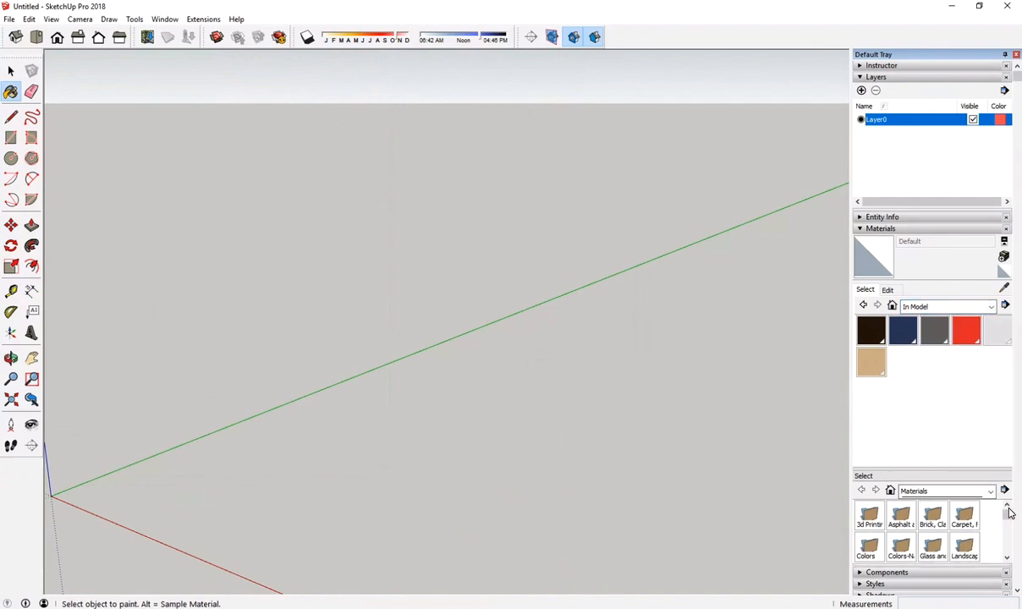
mouse_move(1010, 513)
mouse_down()
mouse_move(1010, 543)
mouse_move(1019, 503)
mouse_up()
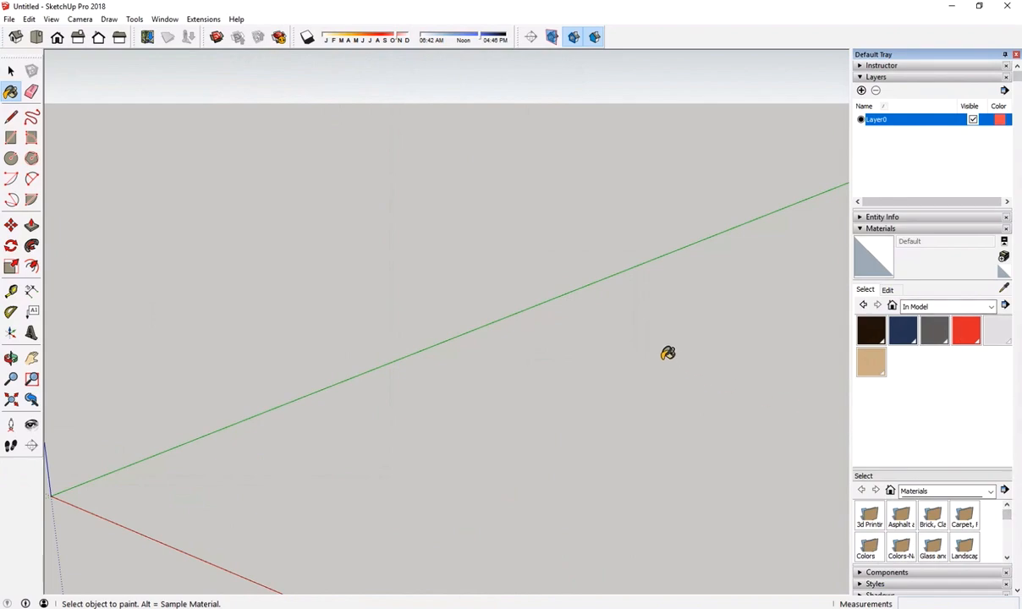
click(1003, 257)
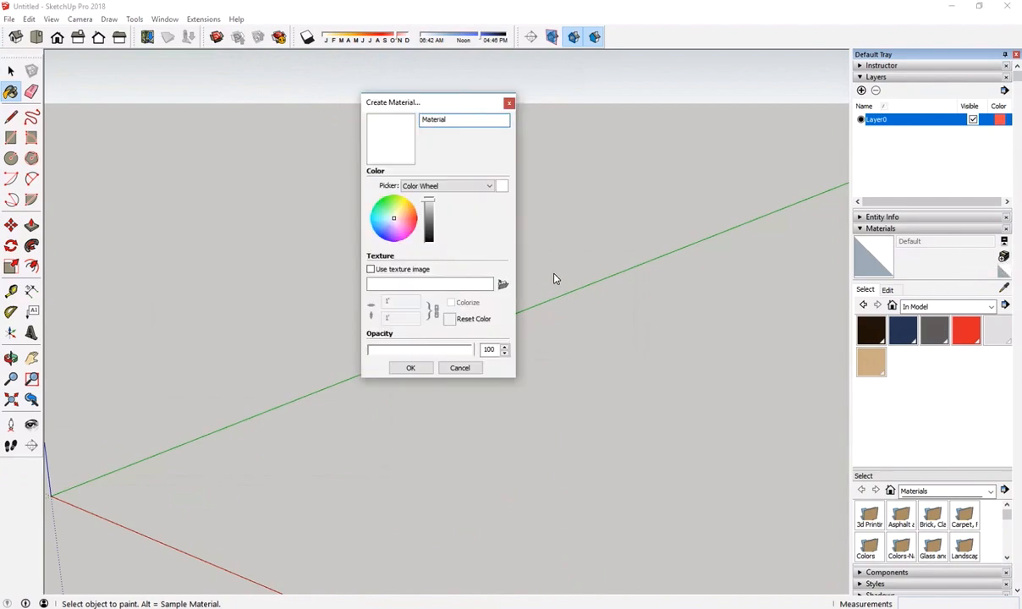
drag(385, 93, 447, 59)
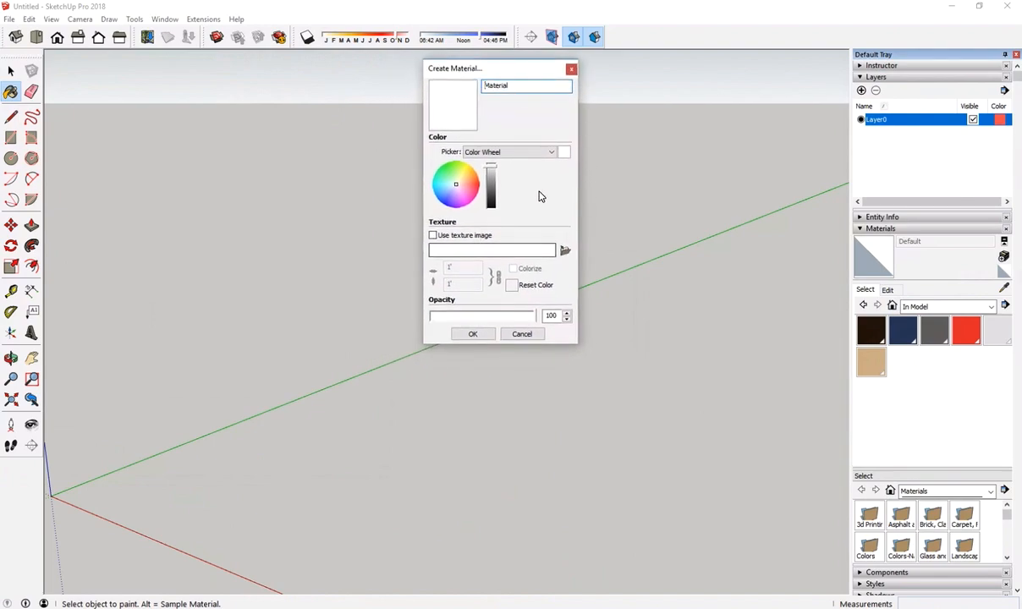
double_click(499, 85)
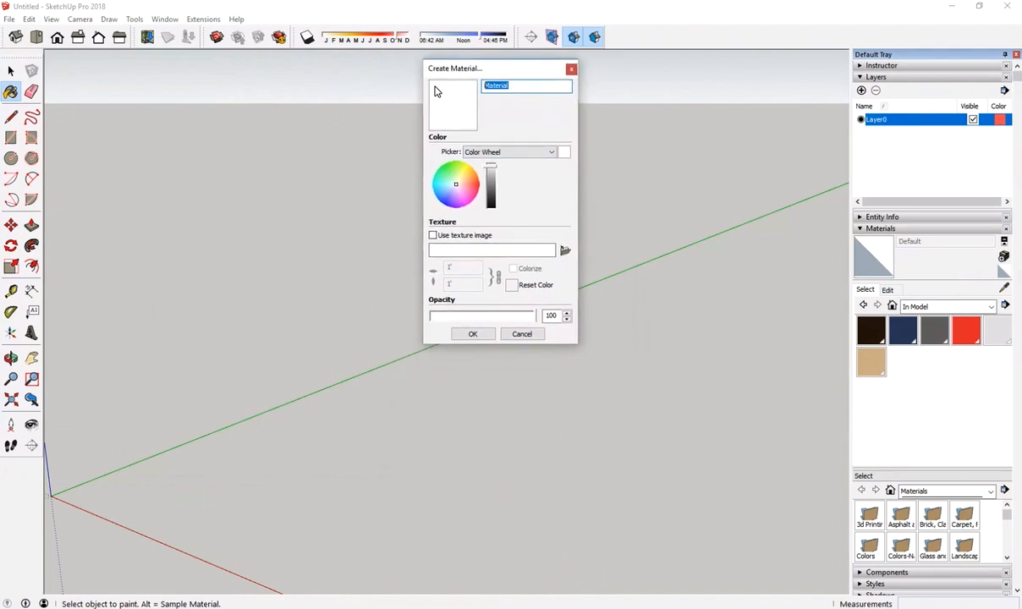
click(867, 288)
click(522, 334)
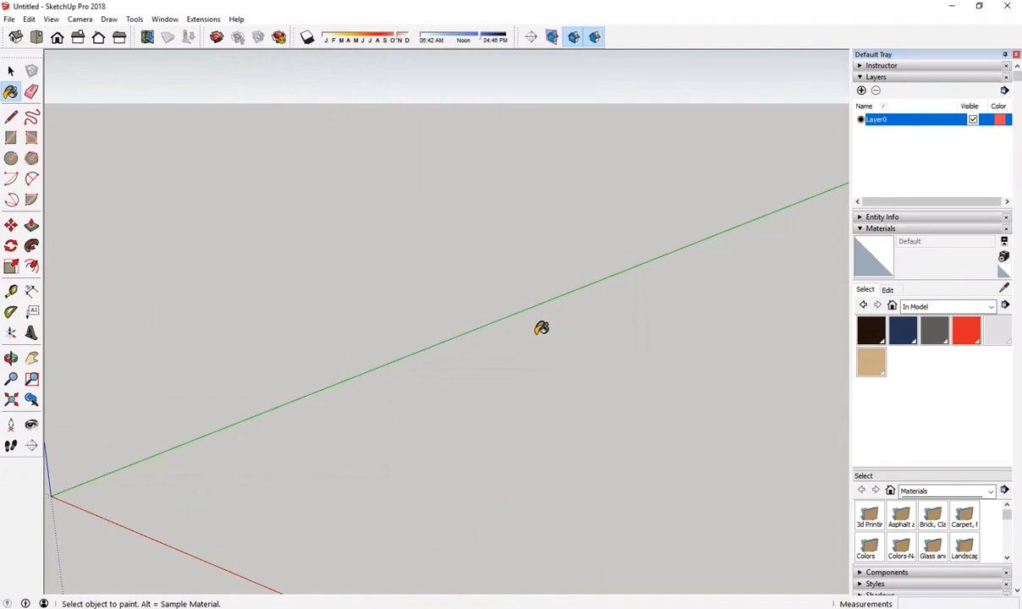
click(888, 289)
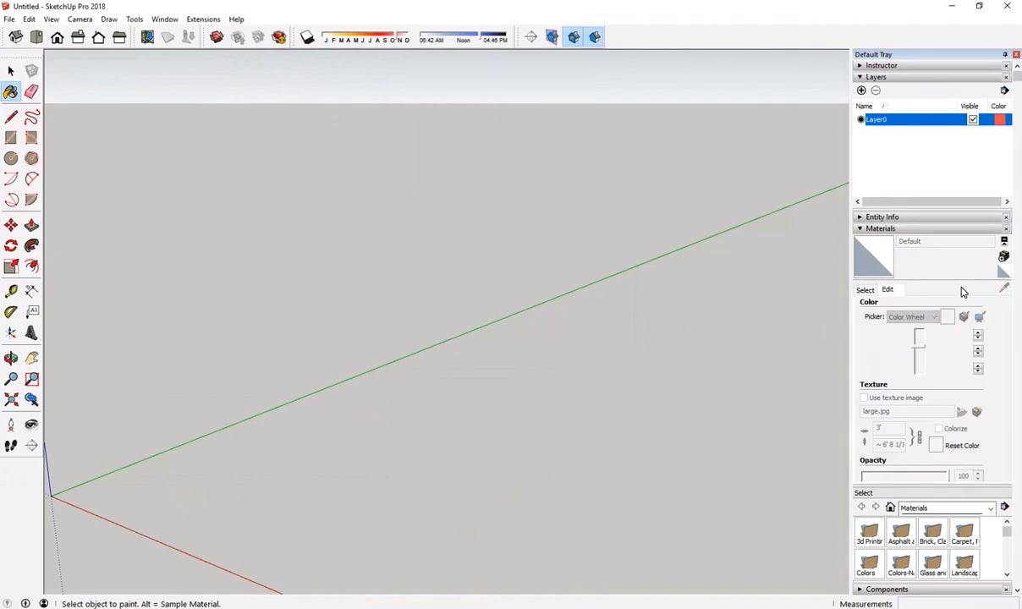
click(1003, 257)
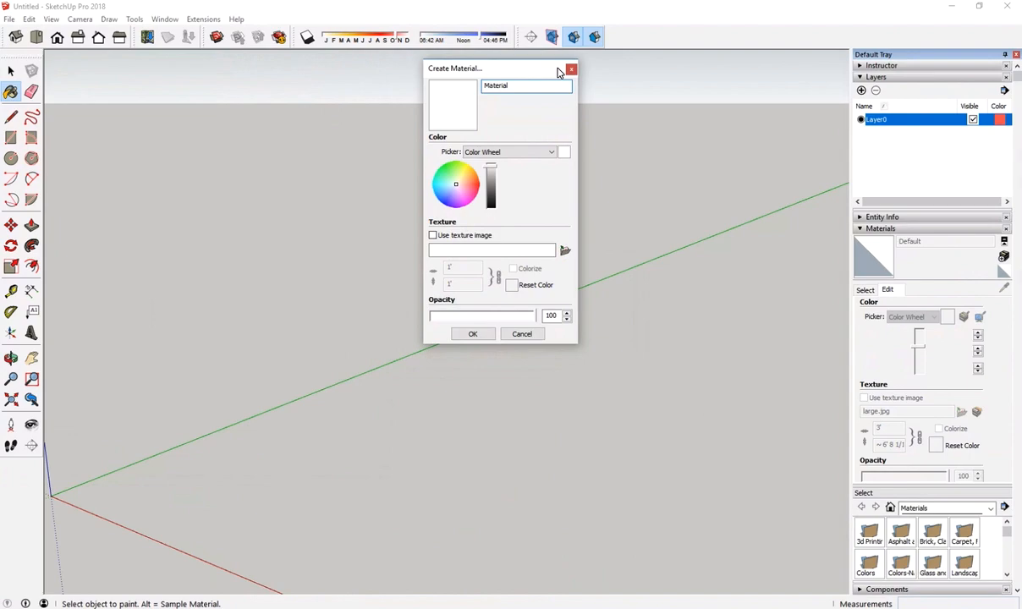
drag(559, 73, 823, 250)
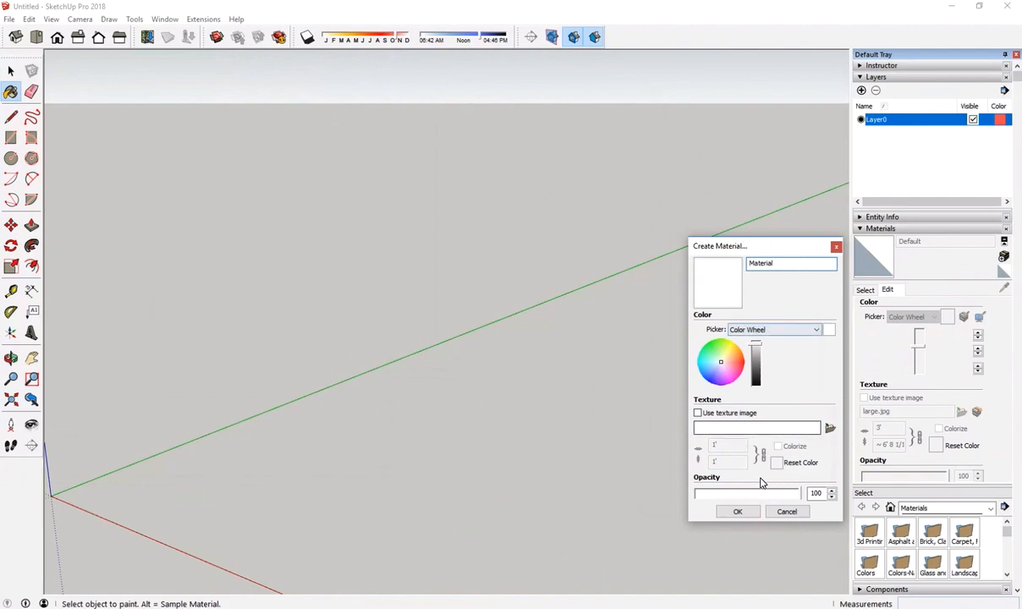
click(836, 247)
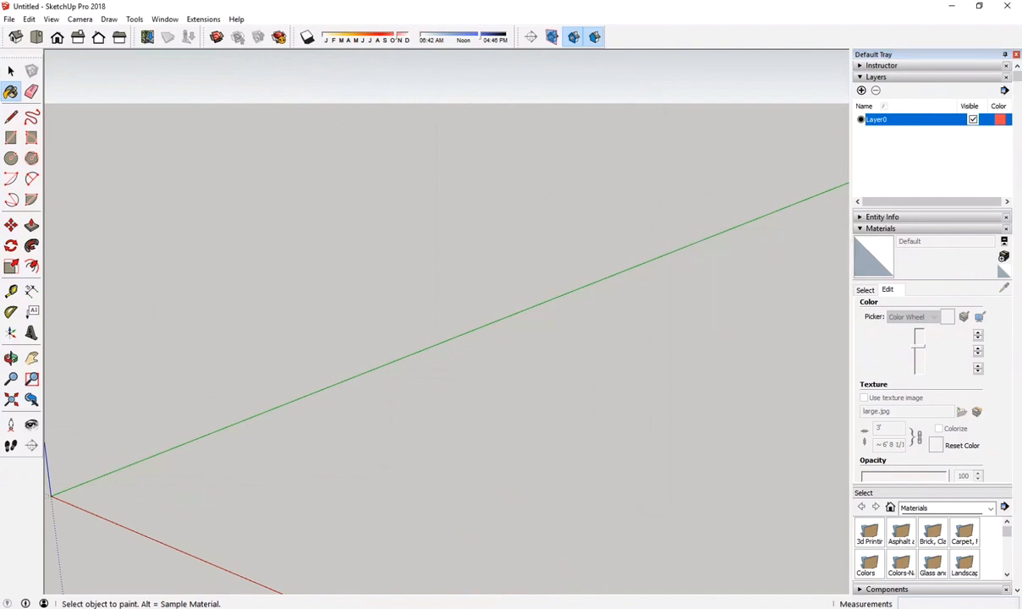
Draw a rectangle measuring 3' 9 by 4' on the ground beside the green axis.
click(11, 137)
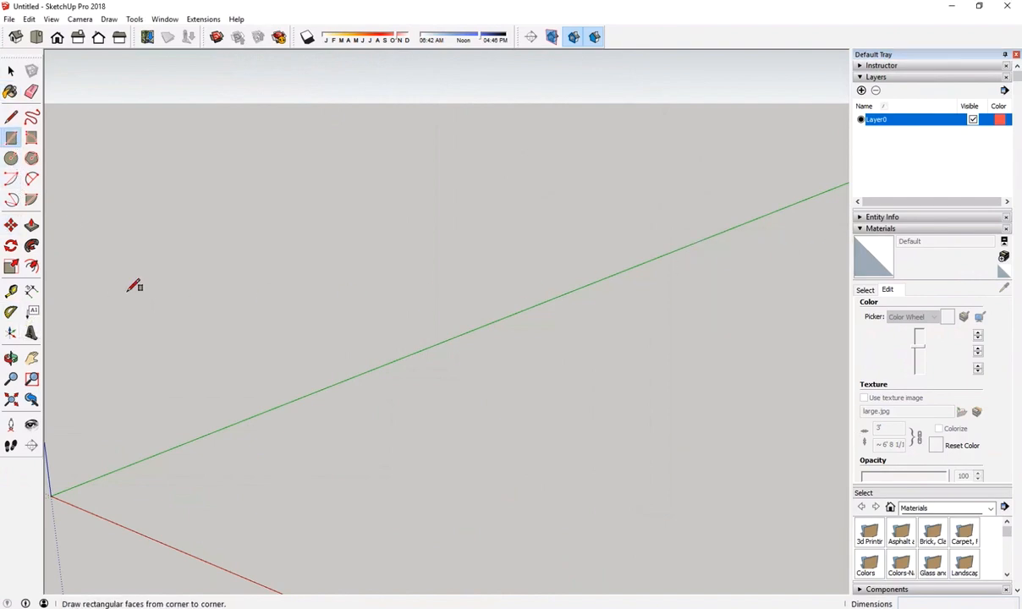
click(296, 455)
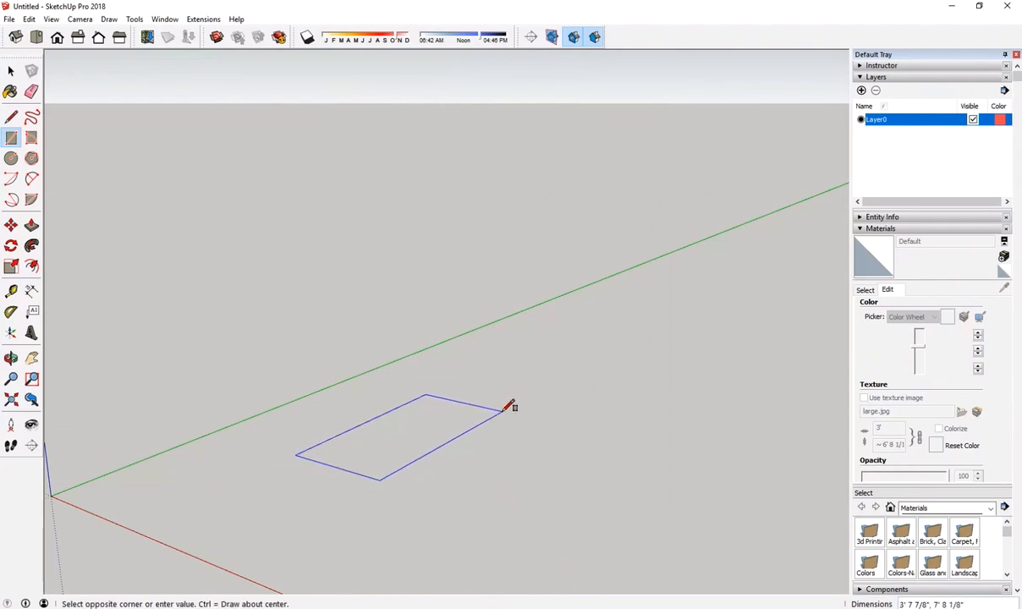
text(3' 9,4)
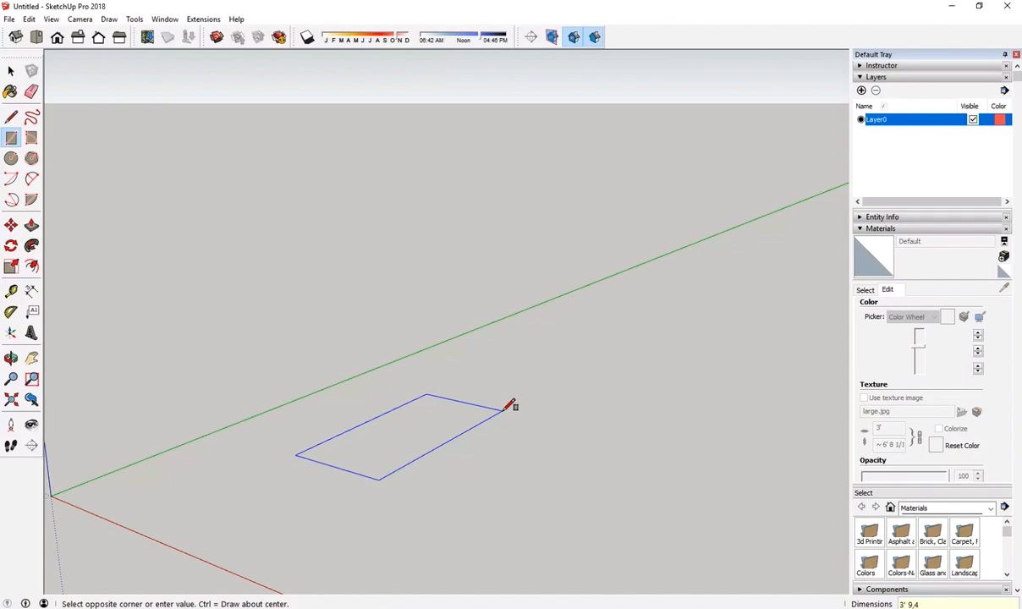
text(')
key(Return)
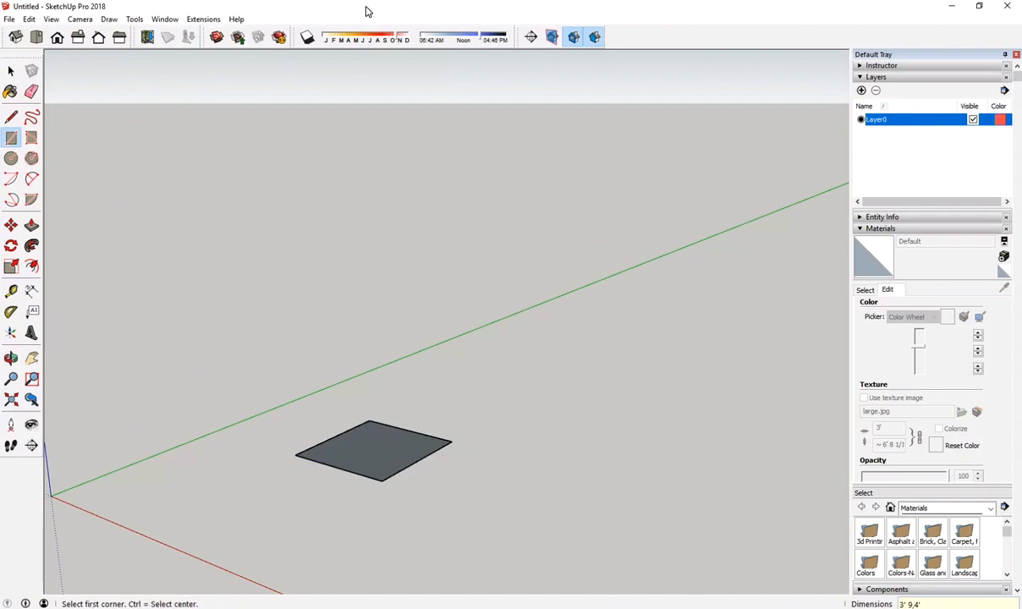
Push/Pull the rectangle up 7' into a box.
click(31, 225)
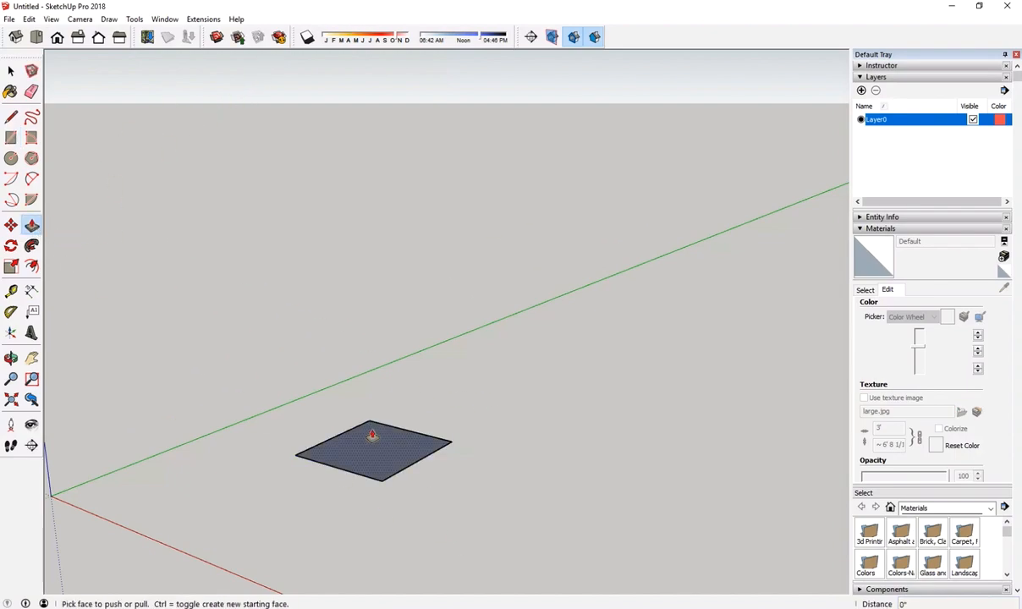
drag(372, 433, 388, 347)
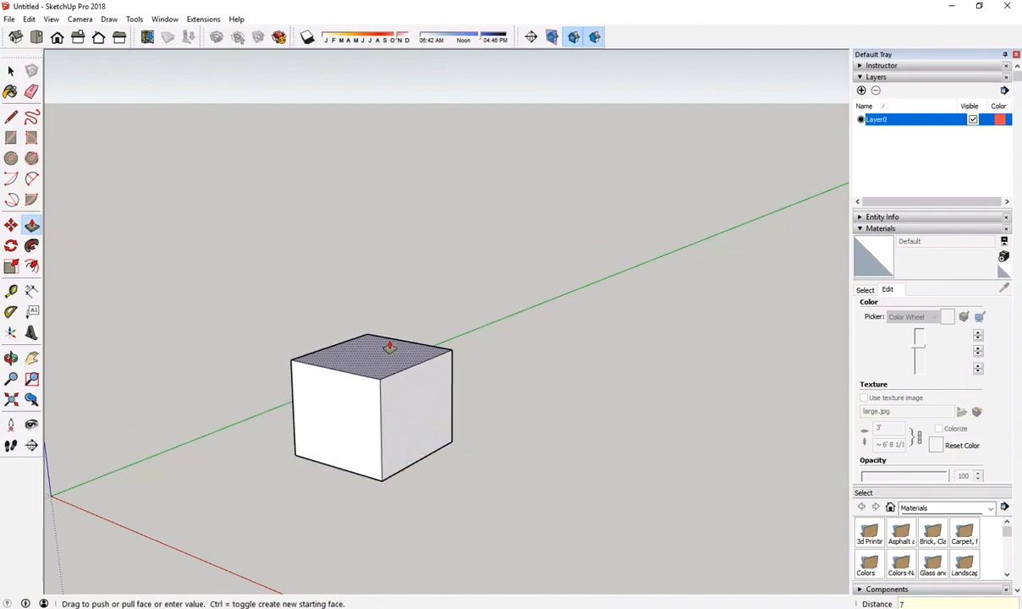
text(7')
key(Return)
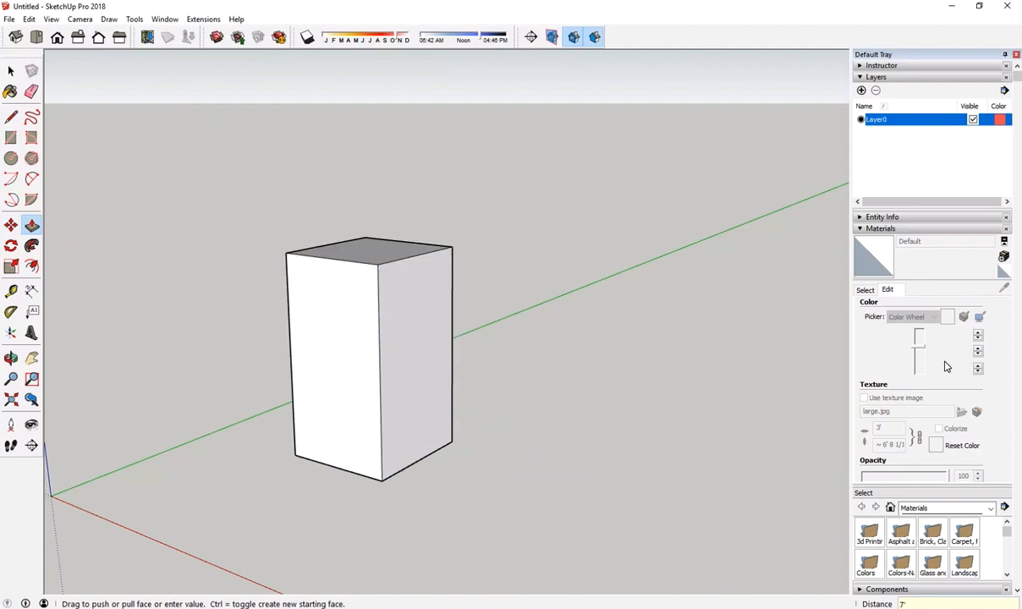
Create a new material named Door that uses the image file "large" from the 02_Skecth_up folder as its texture.
click(1003, 256)
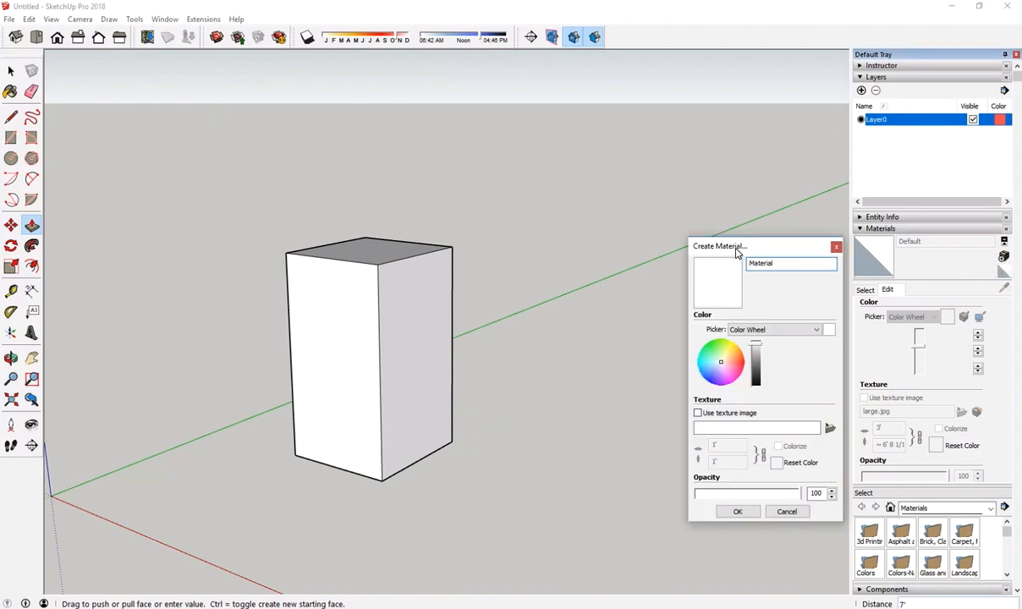
drag(737, 250, 620, 205)
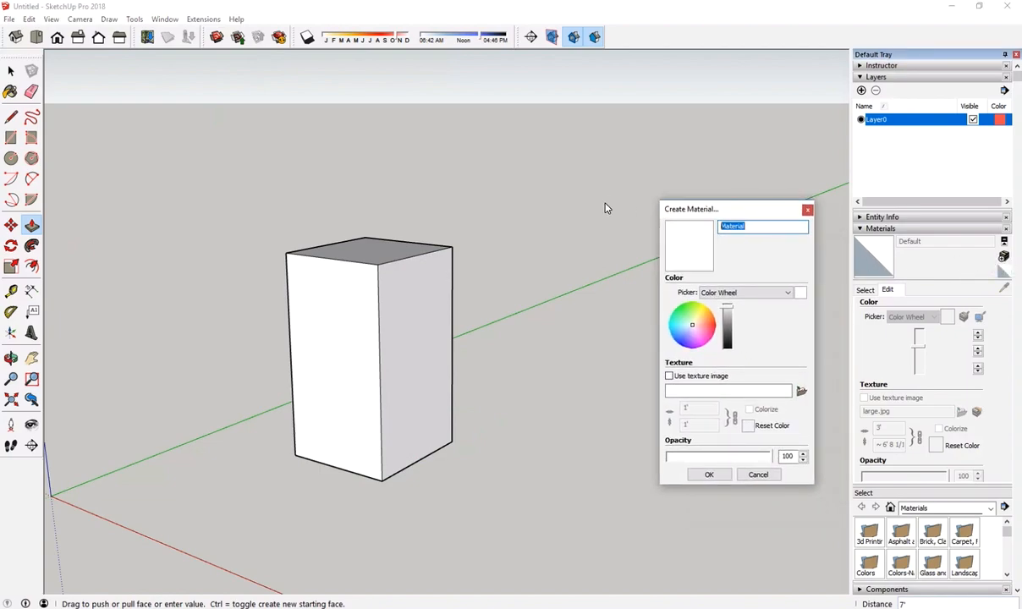
text(Door)
click(671, 376)
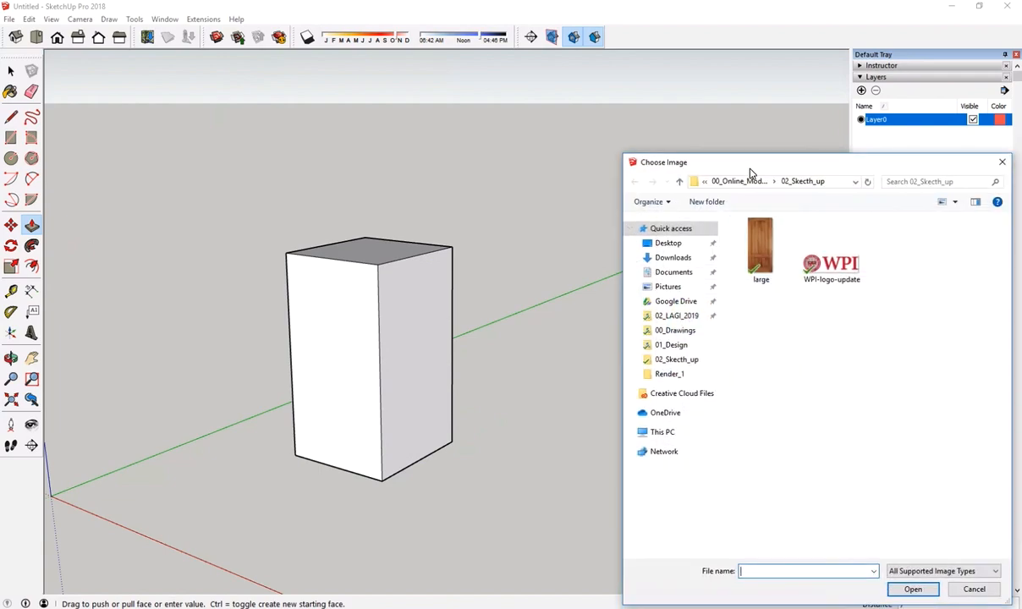
drag(748, 169, 688, 71)
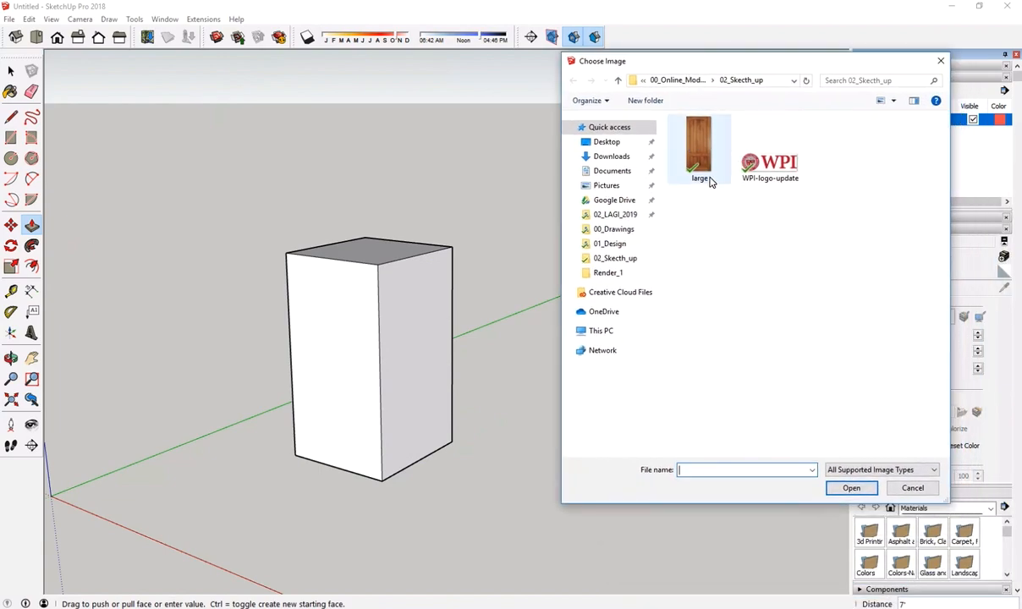
click(700, 165)
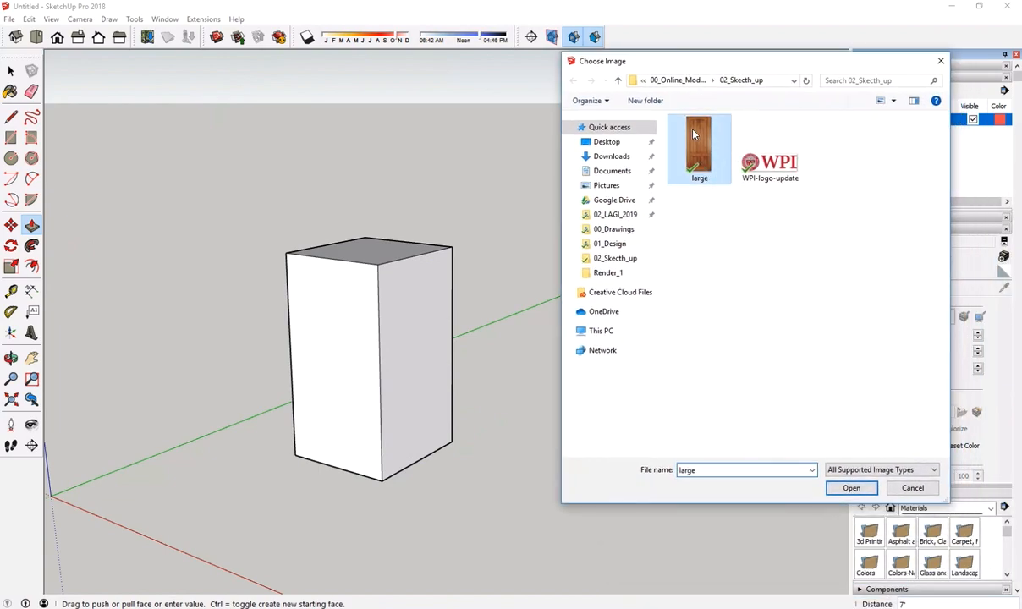
click(857, 487)
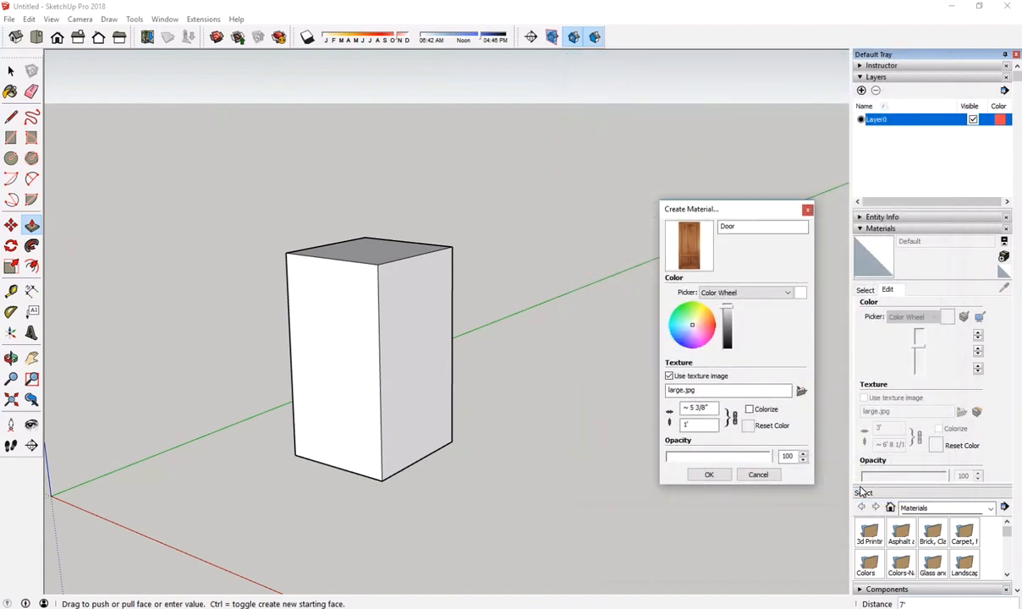
click(718, 477)
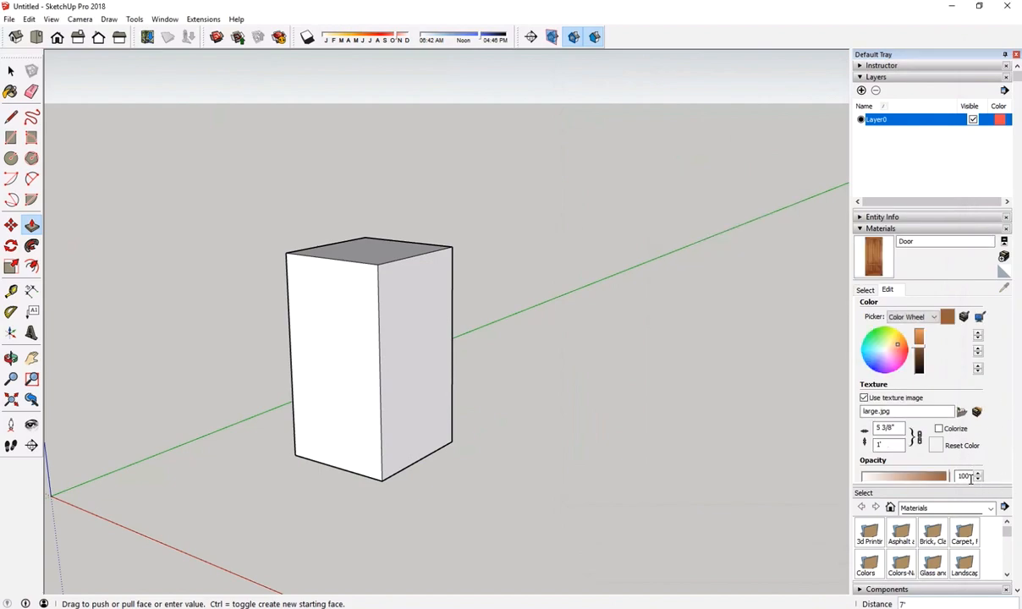
Collapse the Layers section and paint the box's front face with the Door material.
click(876, 77)
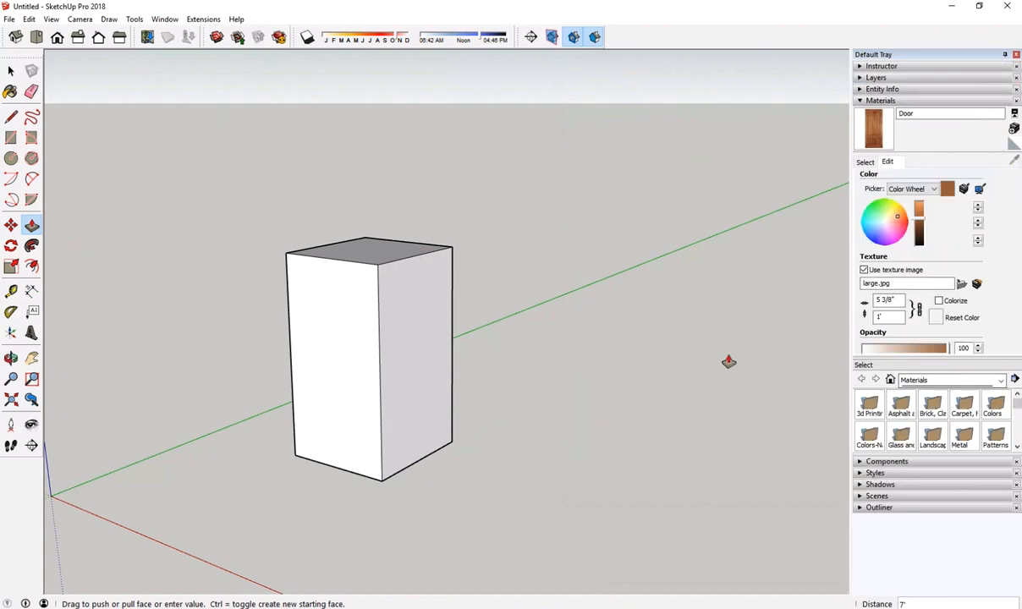
click(355, 332)
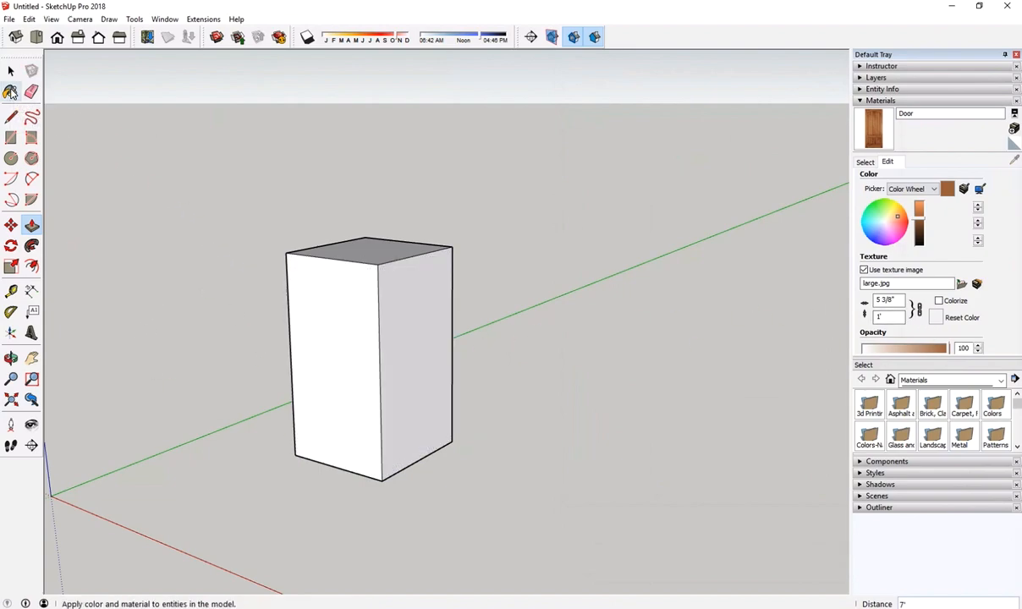
click(11, 92)
click(337, 299)
Examine how the door texture repeats across the painted face of the box.
scroll(371, 433, up, 6)
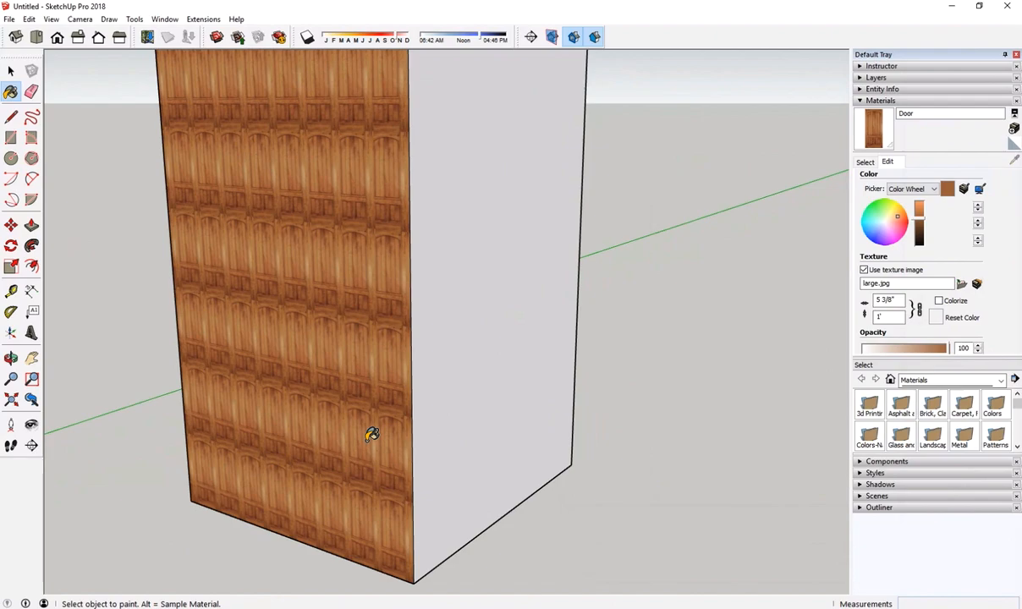
scroll(371, 433, down, 5)
scroll(372, 434, up, 5)
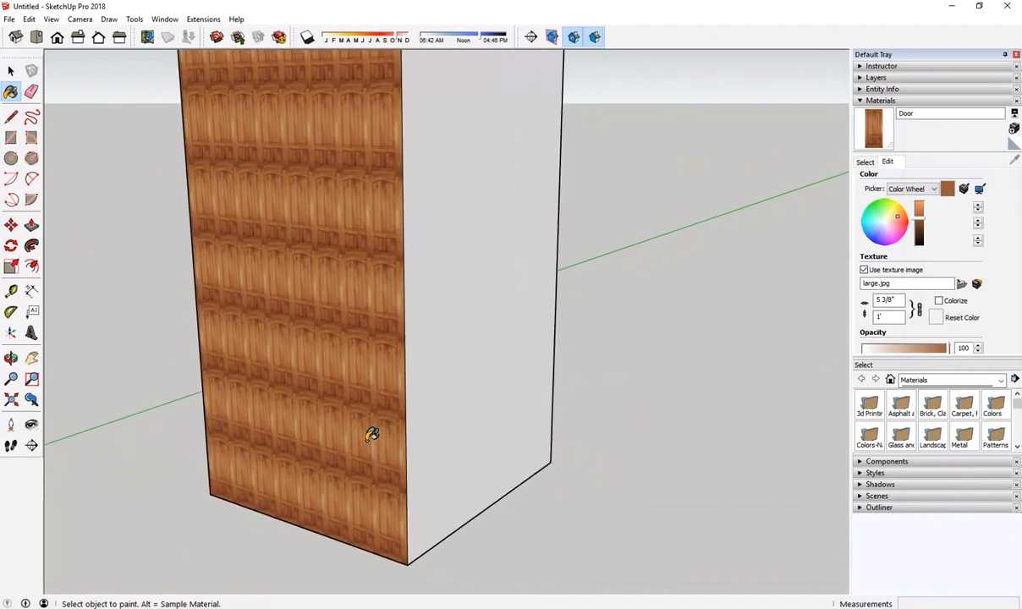
scroll(371, 433, down, 5)
scroll(289, 489, up, 7)
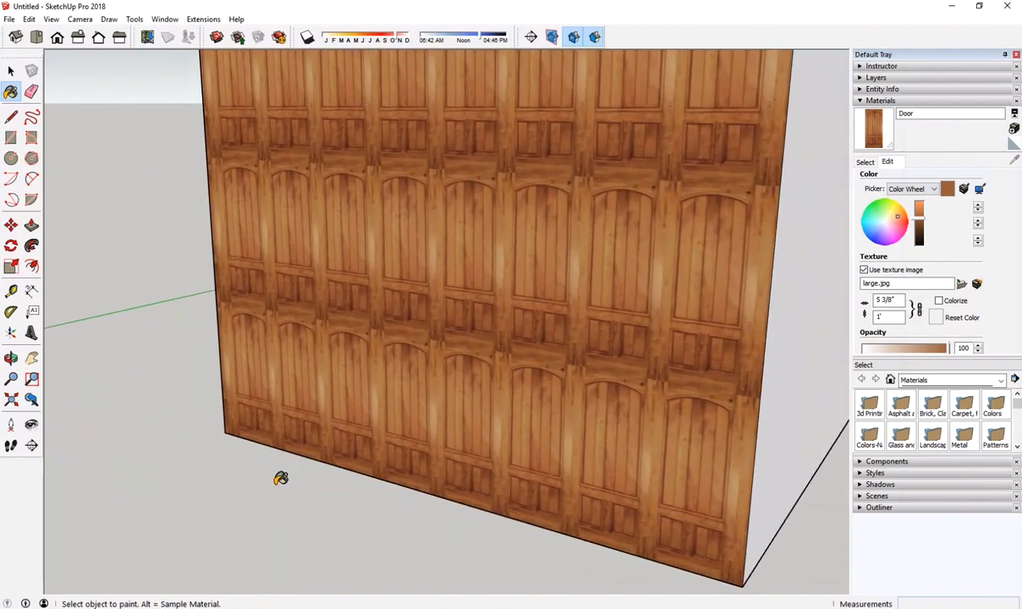
scroll(539, 432, down, 2)
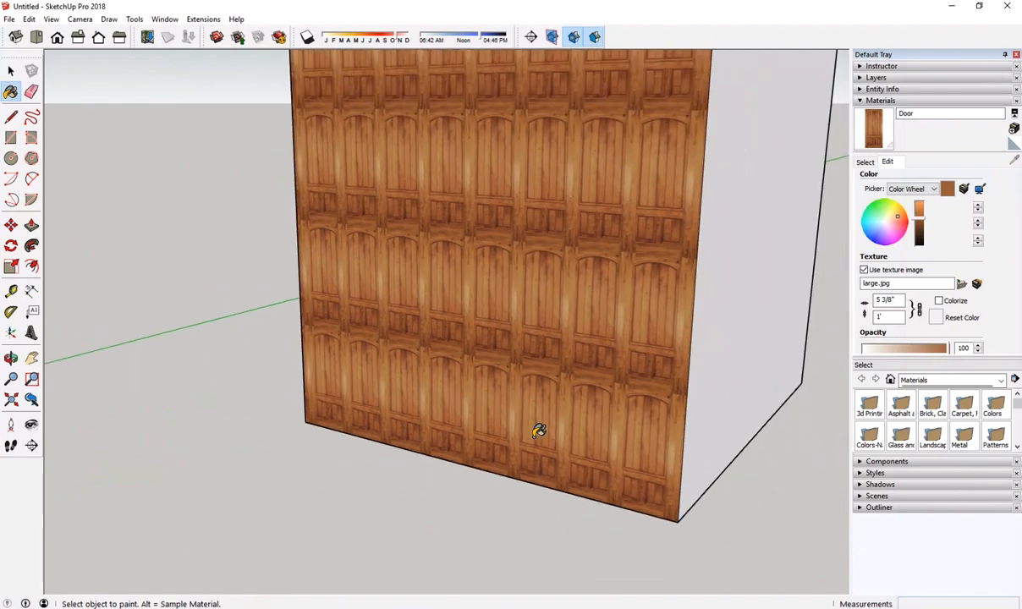
scroll(545, 433, down, 4)
scroll(560, 432, up, 4)
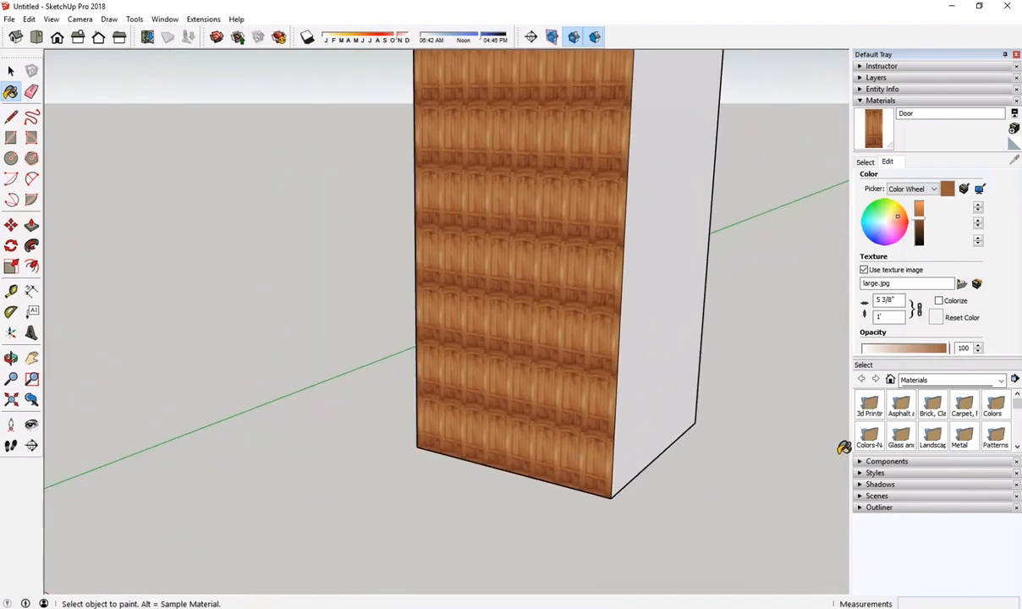
Set the Door material's texture width to 3'9 with the aspect ratio locked, so the image fits the face width.
click(897, 306)
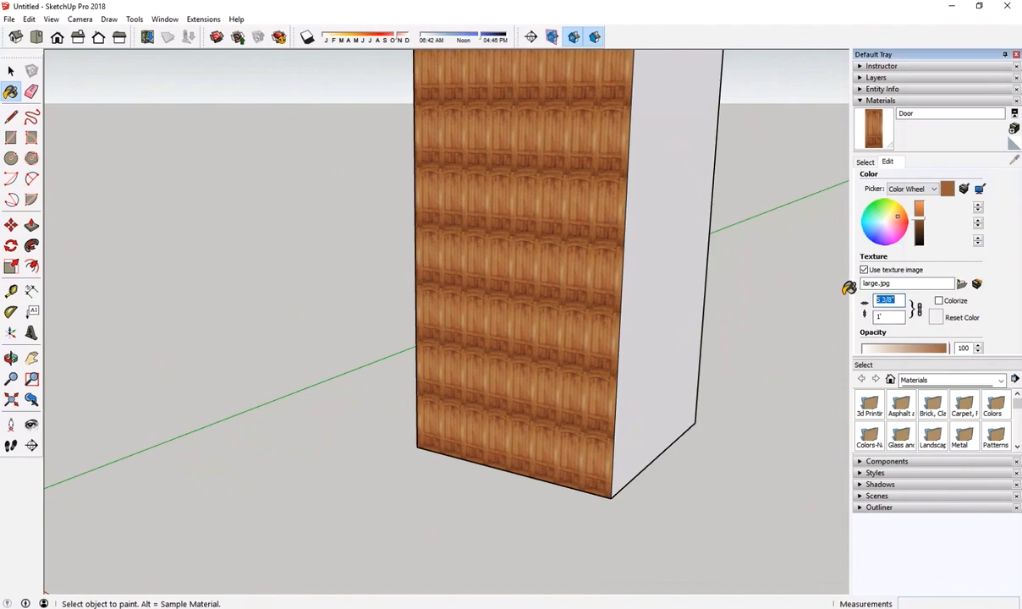
text(3'9)
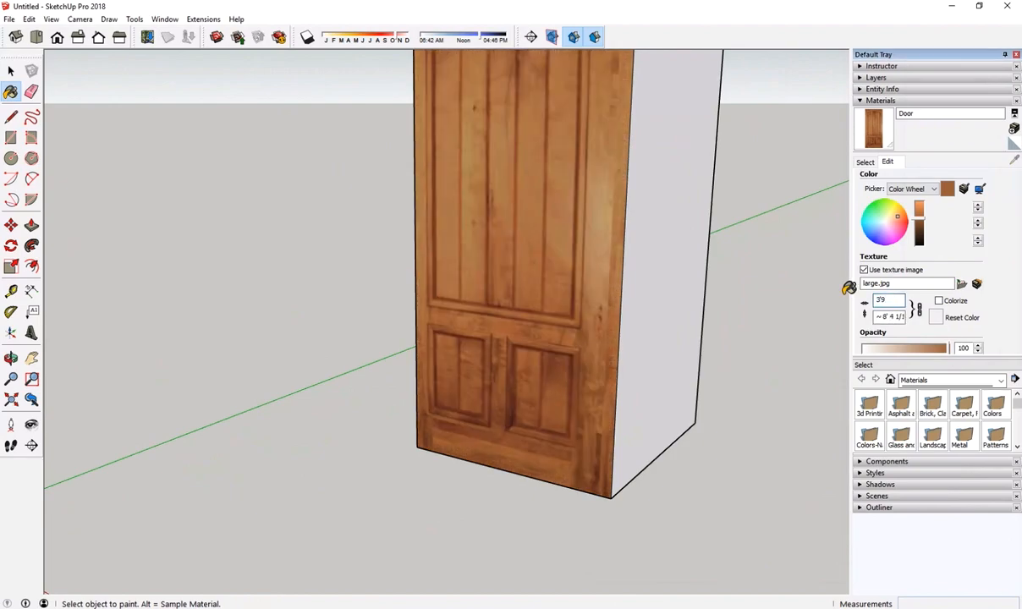
scroll(559, 391, down, 4)
scroll(626, 315, up, 2)
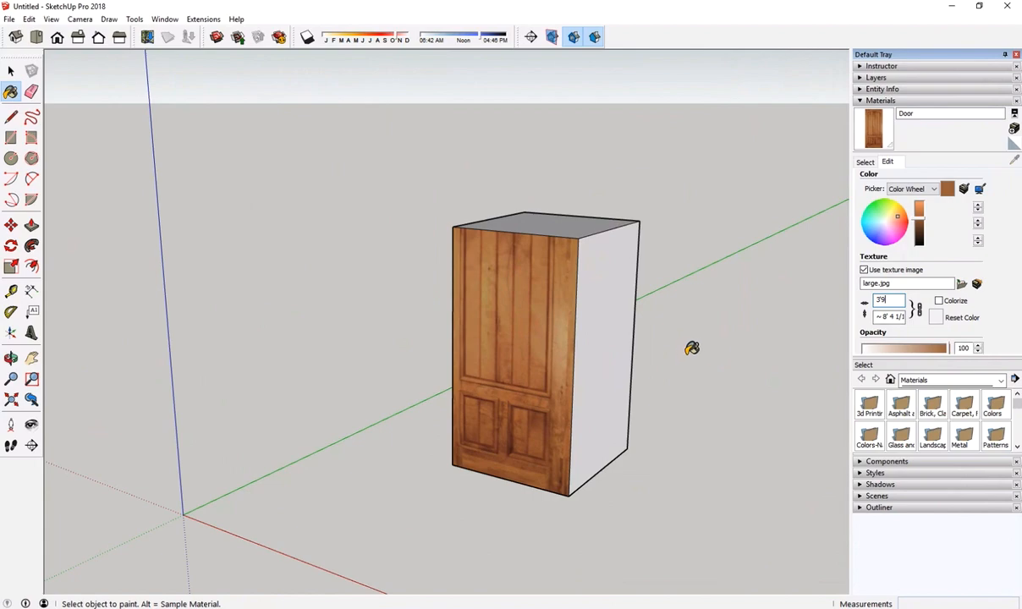
Select the box's front face and open its door texture for positioning.
mouse_move(691, 349)
middle_down()
mouse_move(588, 382)
mouse_move(552, 349)
mouse_move(681, 247)
mouse_move(739, 328)
mouse_move(668, 391)
mouse_move(534, 370)
mouse_move(720, 365)
mouse_move(645, 333)
mouse_move(547, 337)
middle_up()
scroll(581, 347, up, 3)
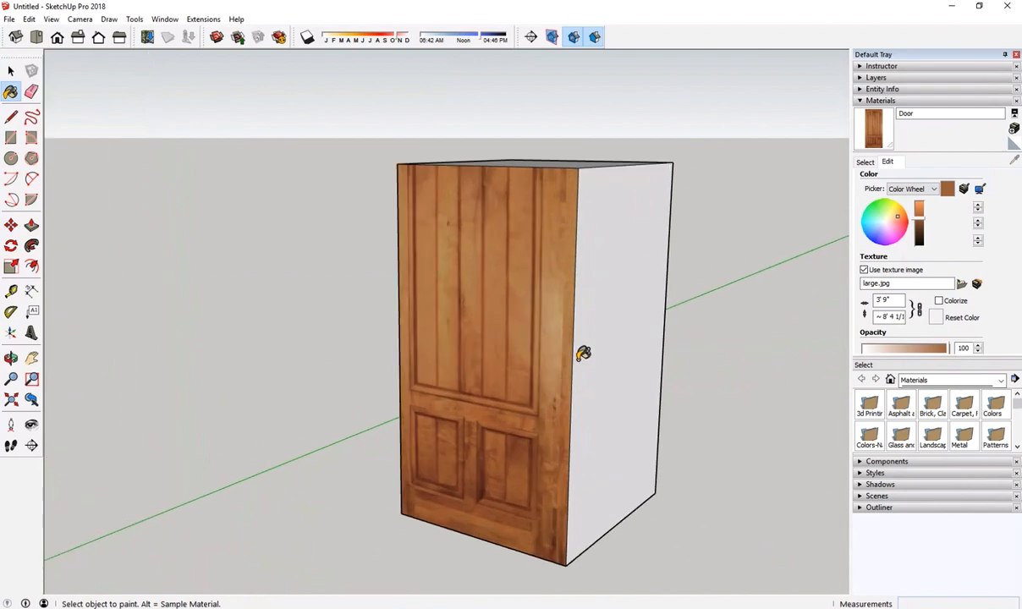
scroll(580, 336, down, 3)
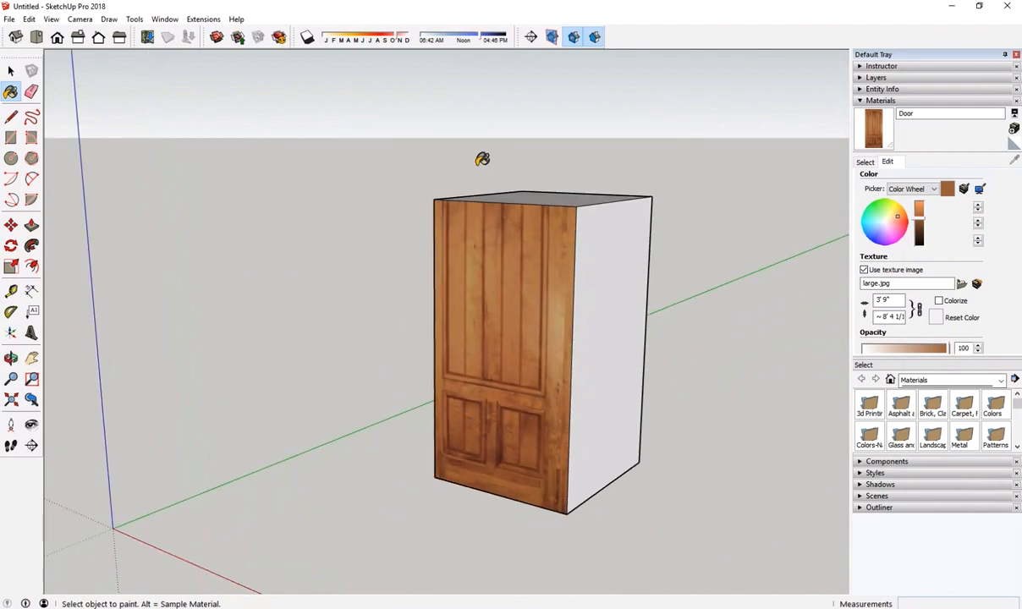
middle_drag(564, 392, 590, 413)
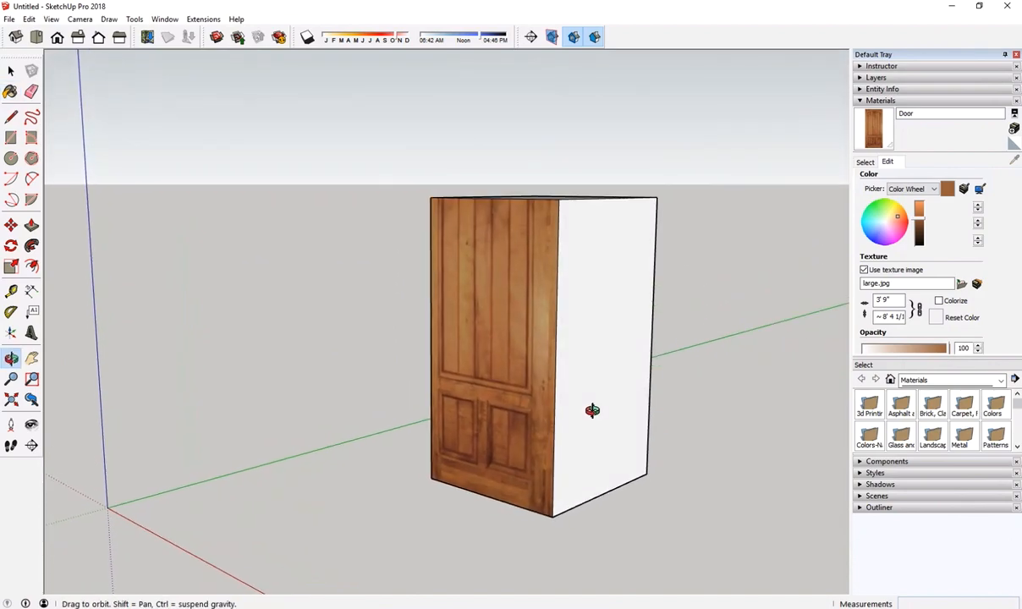
click(11, 71)
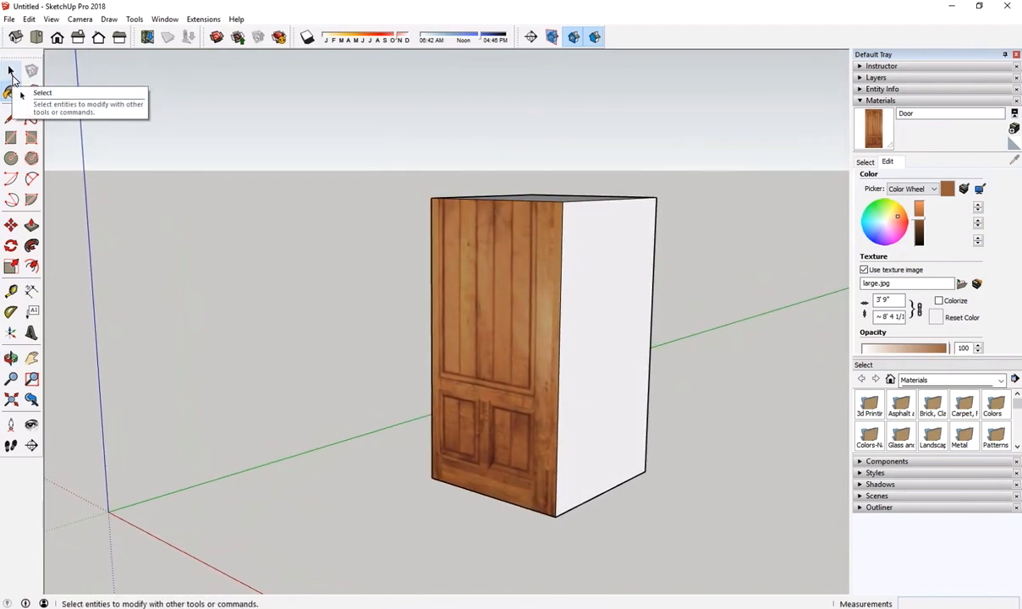
click(11, 71)
click(491, 290)
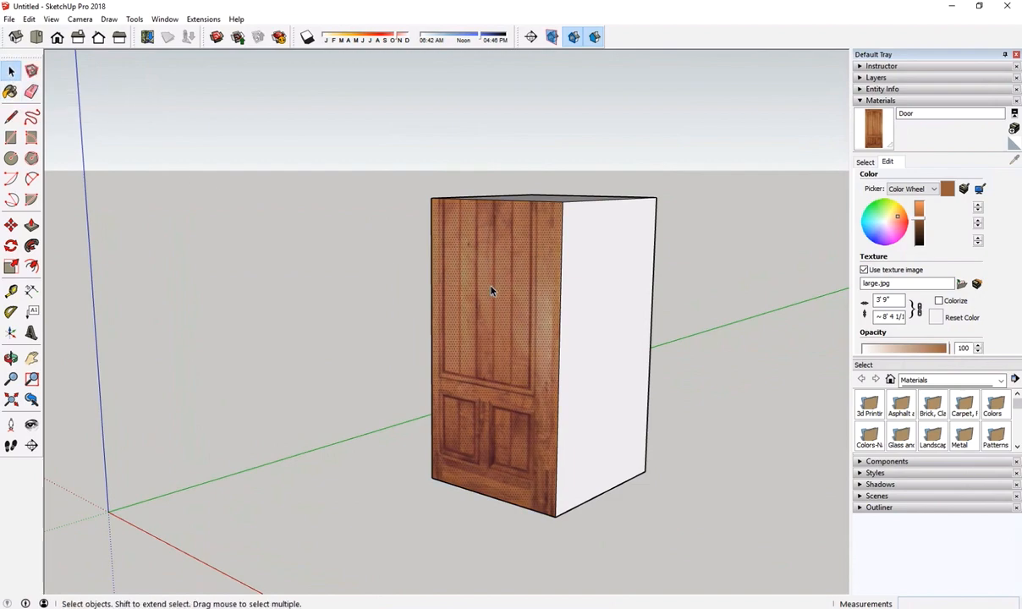
right_click(492, 290)
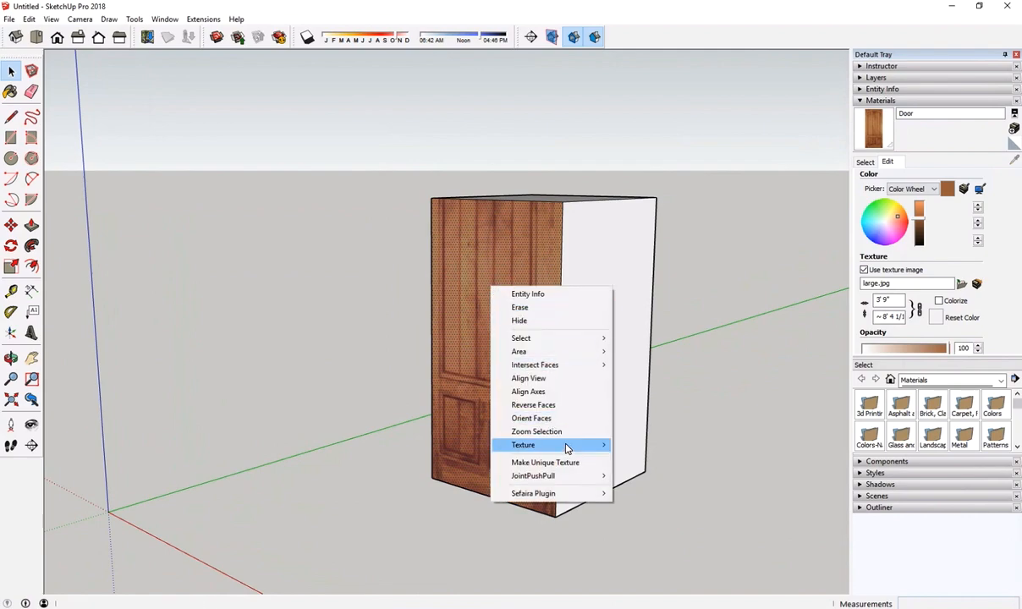
mouse_move(567, 448)
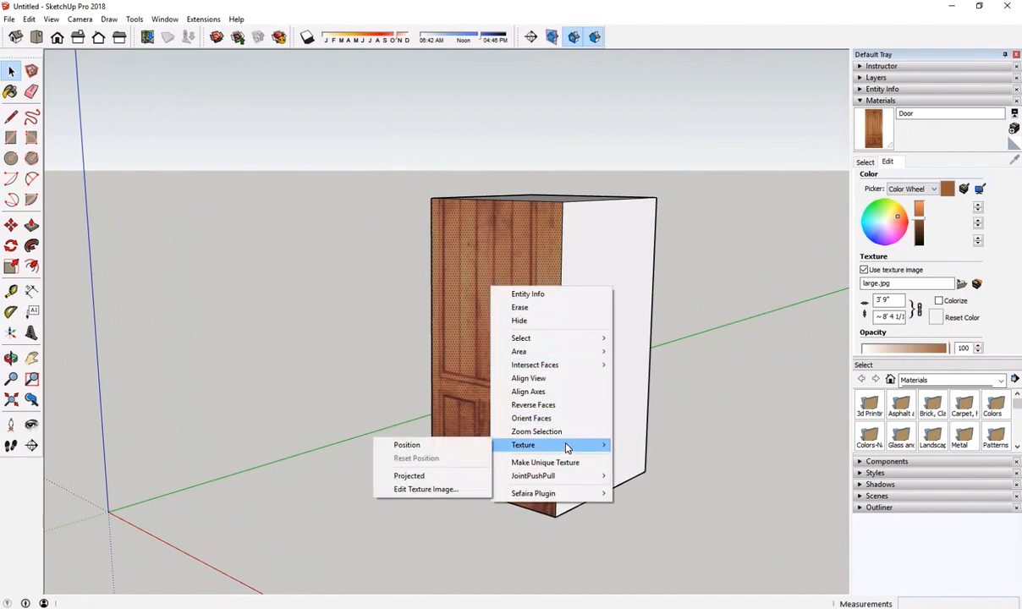
click(471, 454)
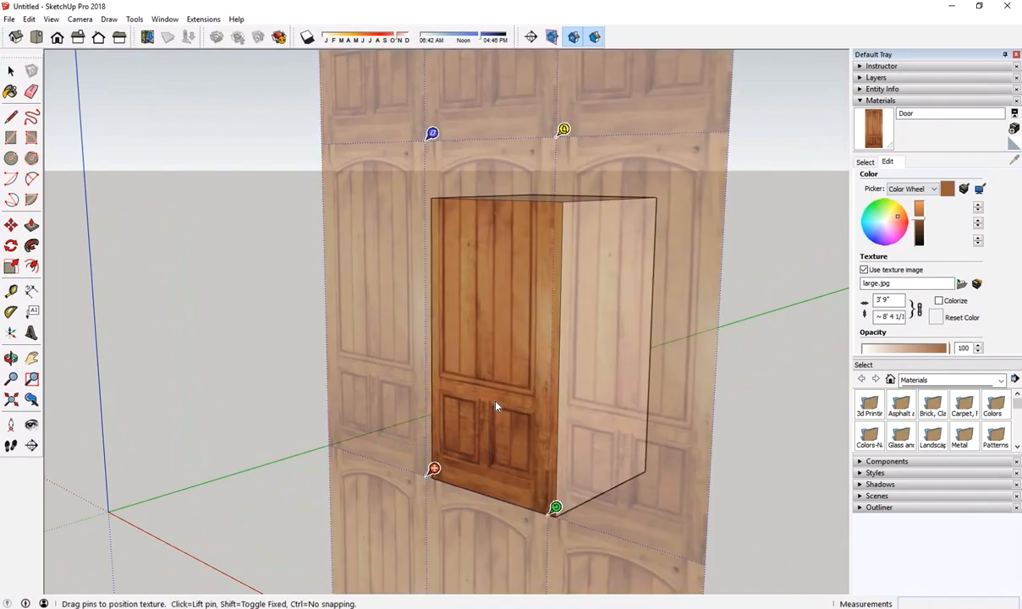
Examine the repeated door images and the four positioning pins around the box's front face.
scroll(502, 389, down, 5)
middle_drag(570, 440, 630, 333)
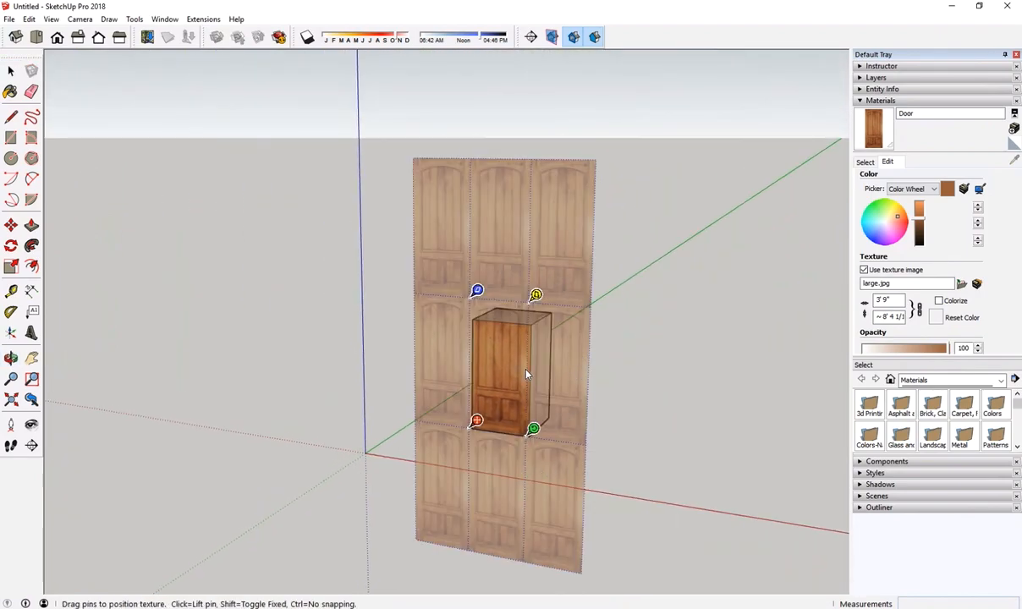
scroll(525, 374, up, 3)
scroll(525, 457, down, 3)
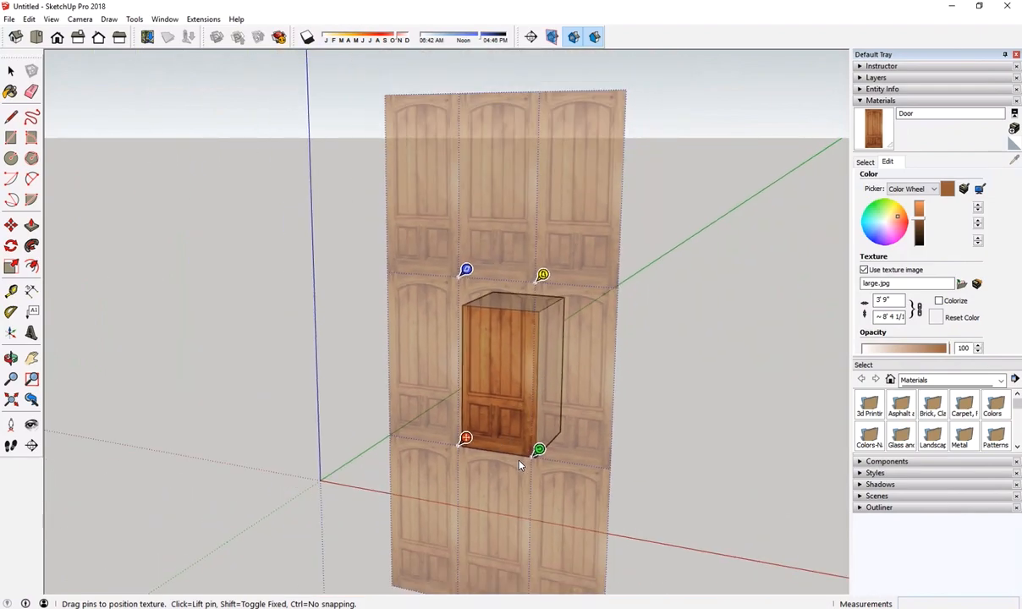
scroll(555, 465, up, 5)
scroll(555, 467, down, 3)
scroll(556, 465, up, 1)
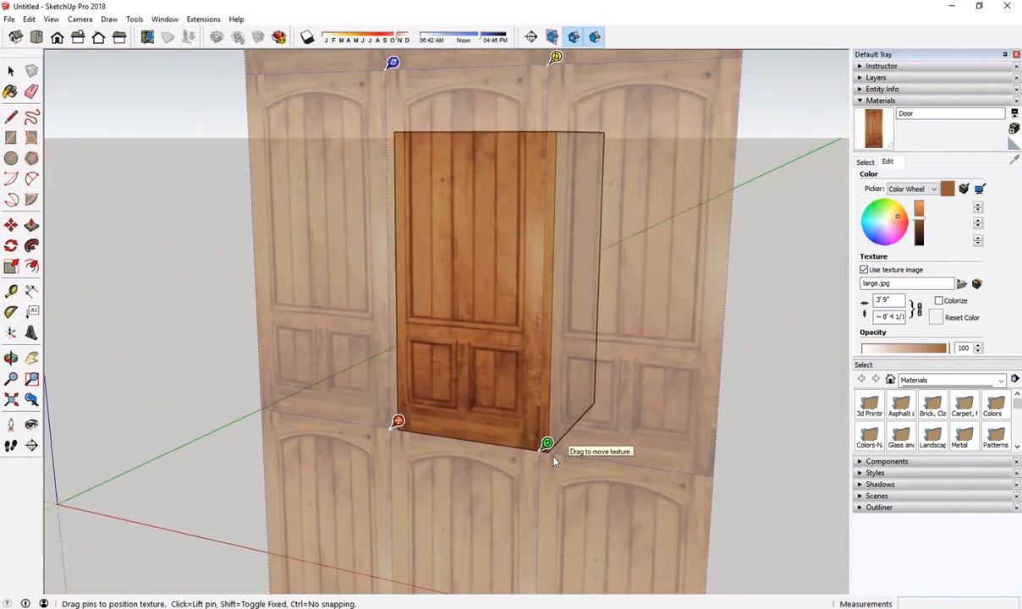
scroll(550, 449, down, 2)
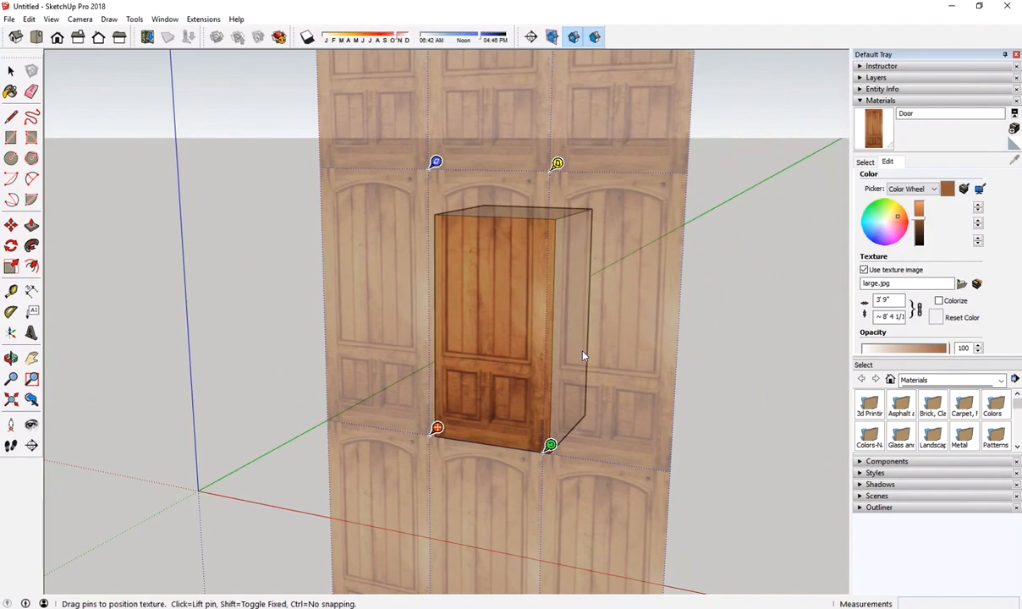
scroll(585, 355, up, 2)
scroll(612, 400, down, 2)
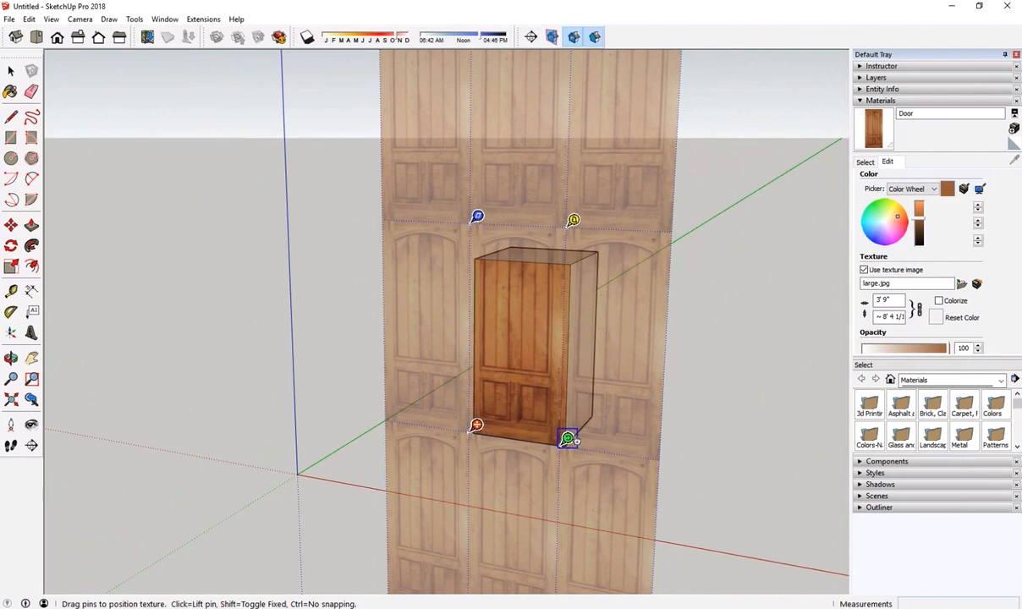
Move the texture's red pin onto the lower-left corner of the front face.
click(475, 425)
scroll(481, 436, up, 6)
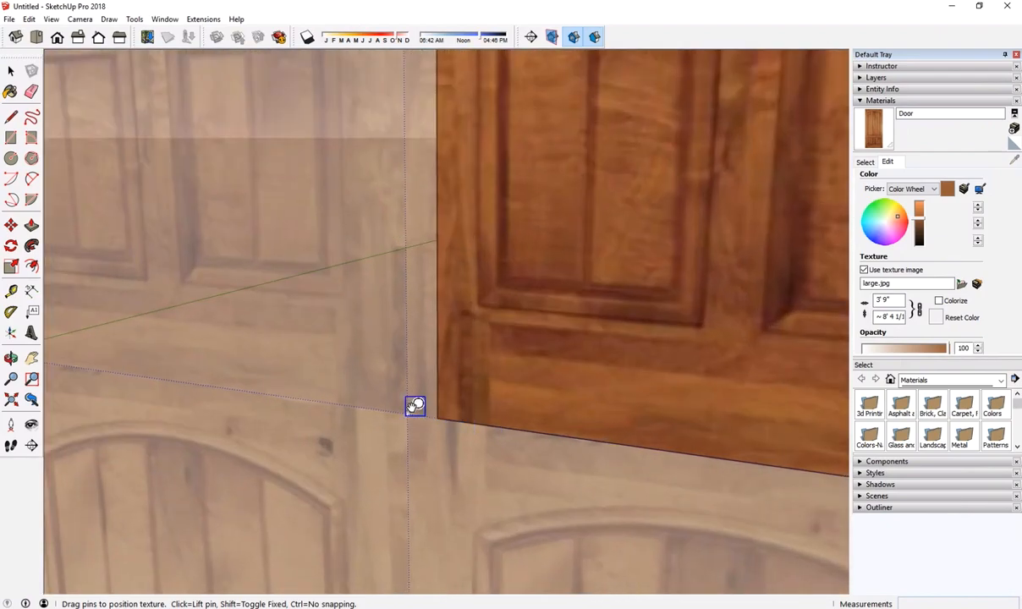
drag(413, 406, 445, 411)
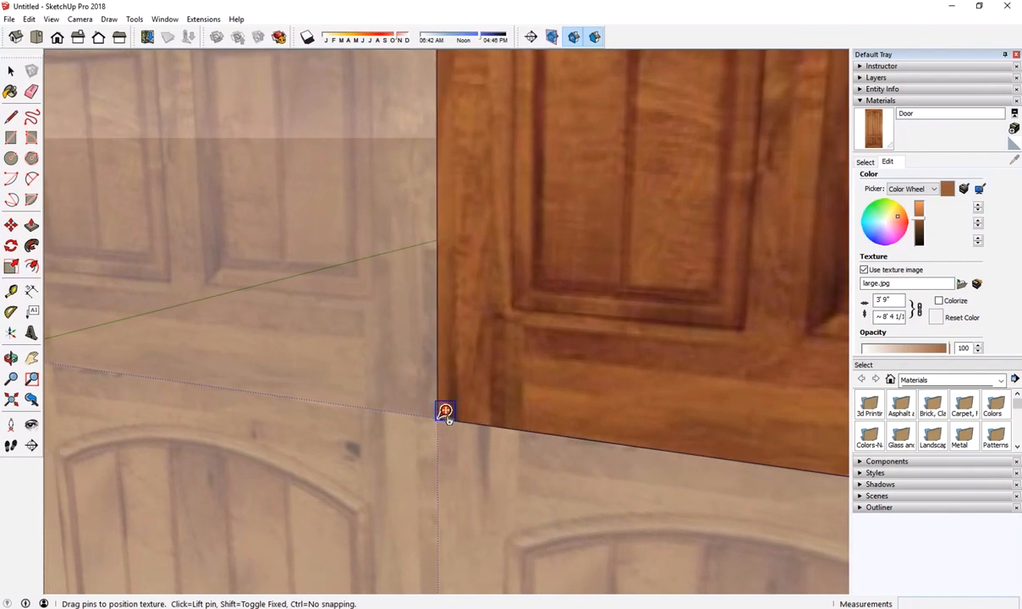
scroll(438, 426, down, 4)
scroll(438, 426, down, 3)
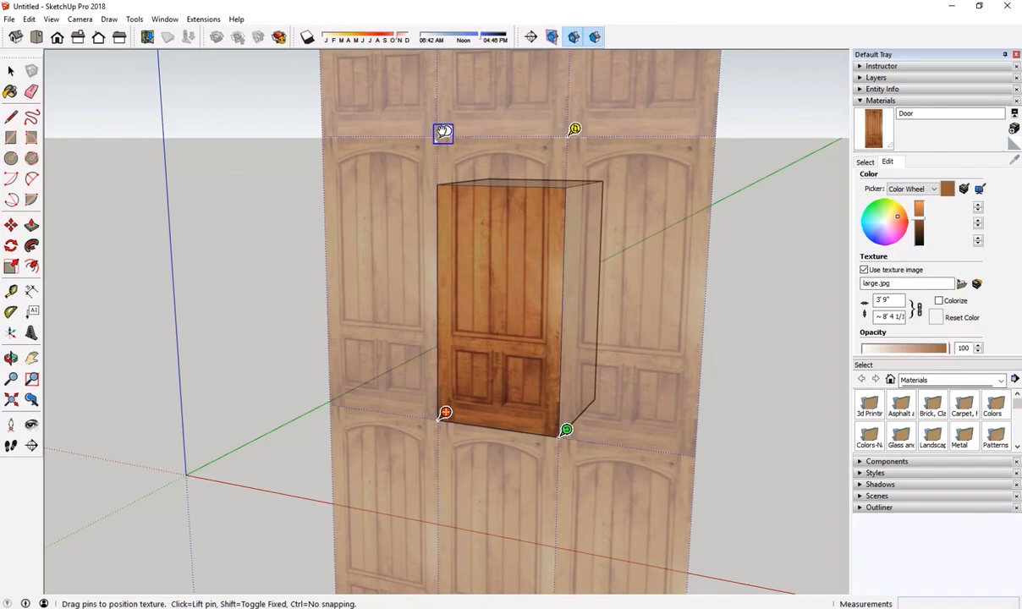
Try to shrink the door texture to the face's top edge with the blue pin and adjust the yellow pin.
drag(445, 127, 445, 178)
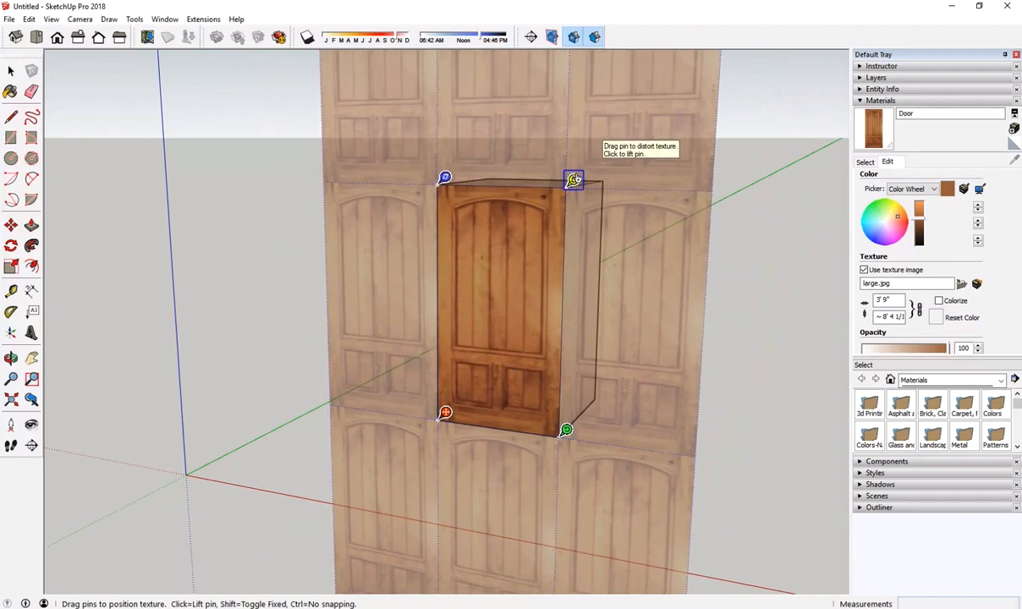
mouse_move(574, 180)
mouse_down()
mouse_move(620, 194)
mouse_move(574, 173)
mouse_up()
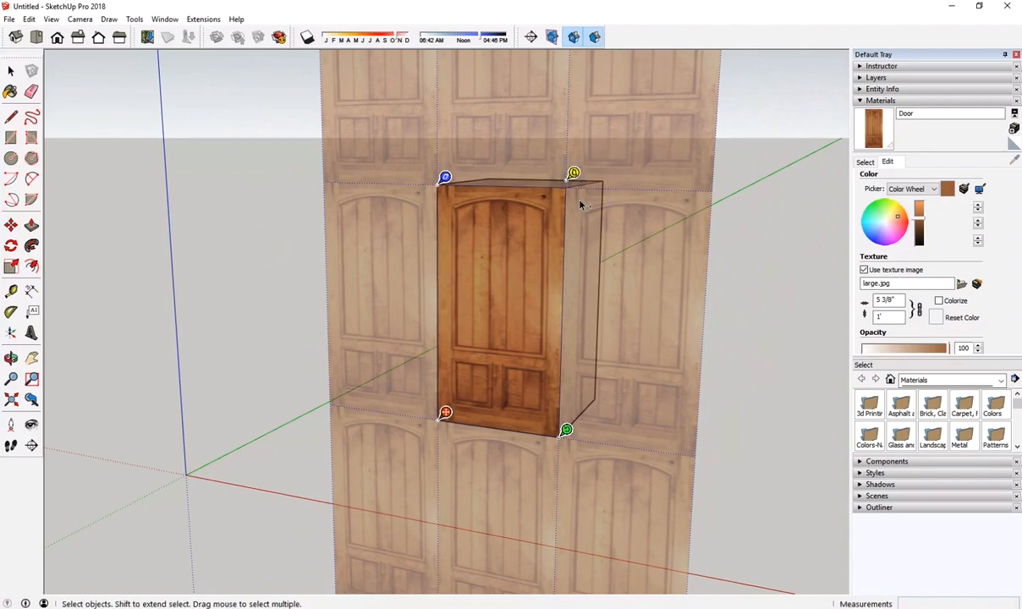
key(Escape)
Set the Door material's texture width to 3'9 again.
right_click(517, 240)
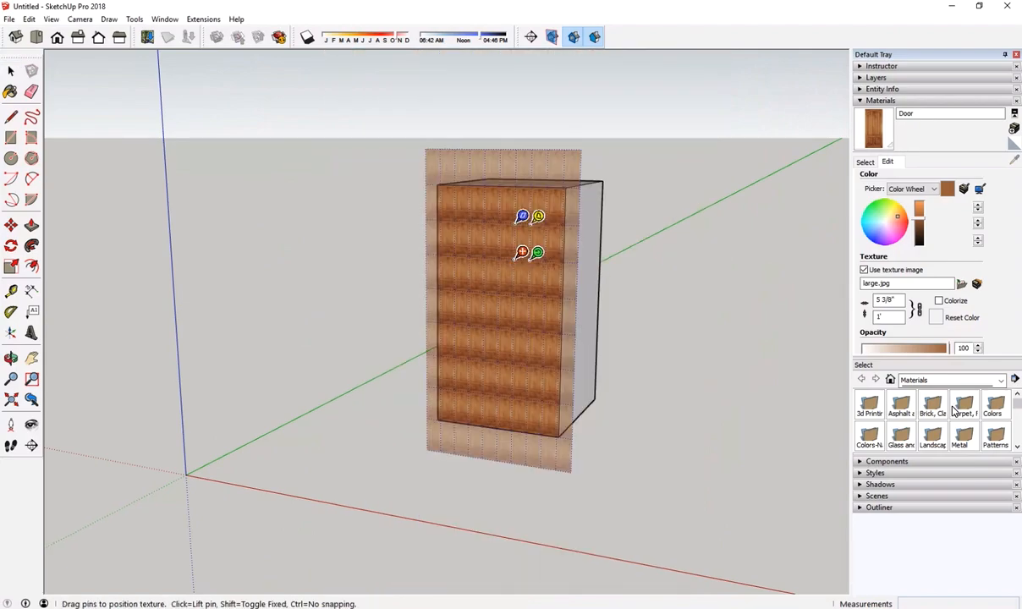
drag(898, 301, 841, 301)
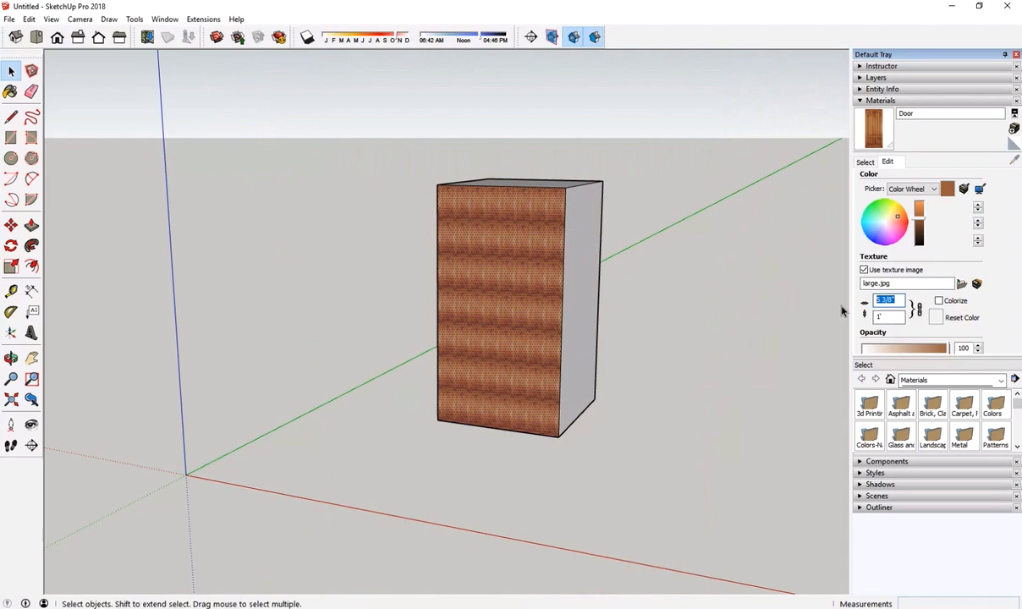
text(3)
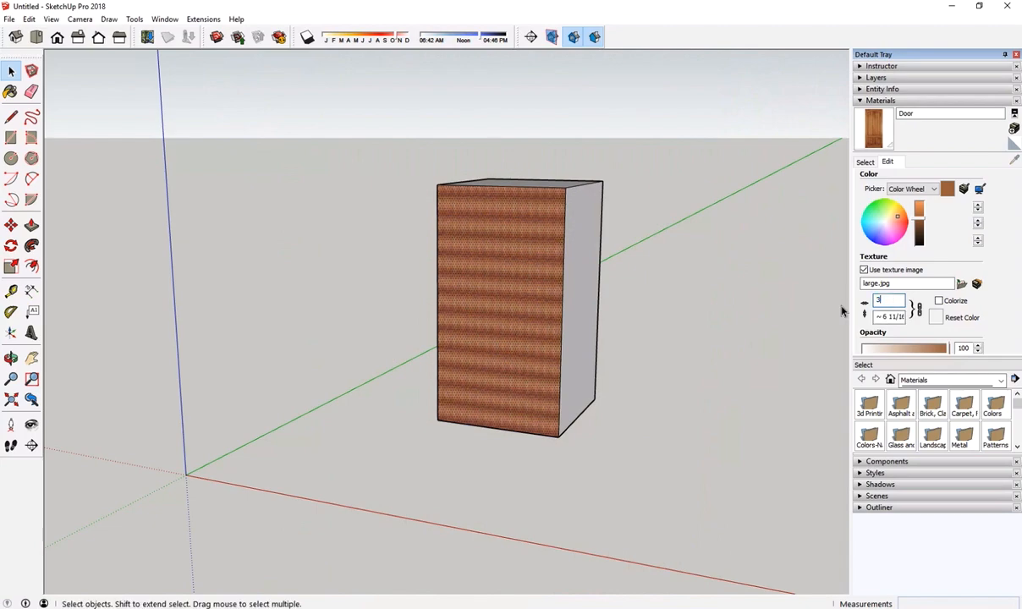
text('9)
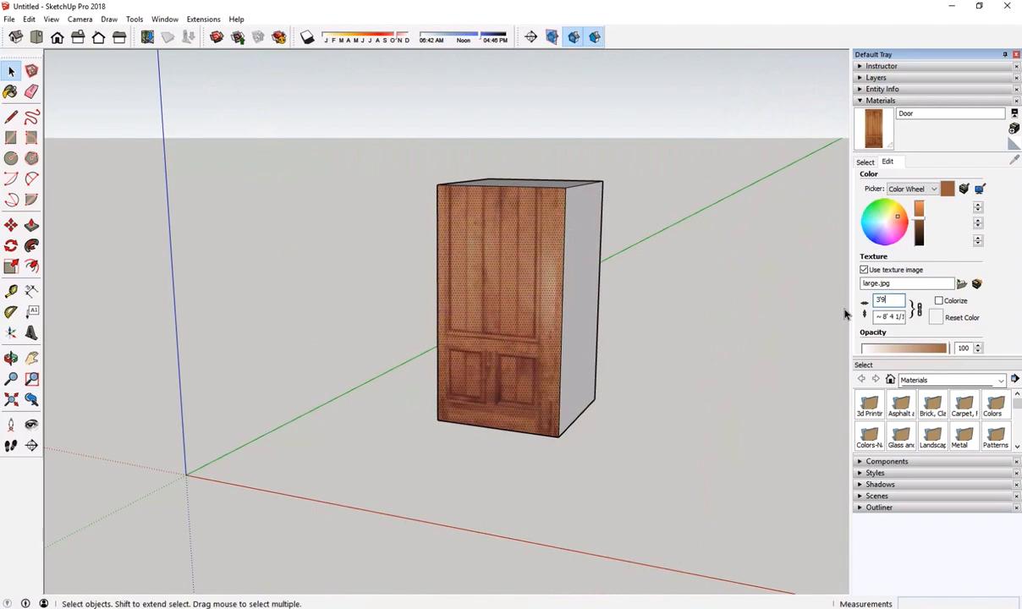
Position the texture on the front face, aligning its red pin with the lower-left corner and scaling the door image to the face's height.
right_click(559, 280)
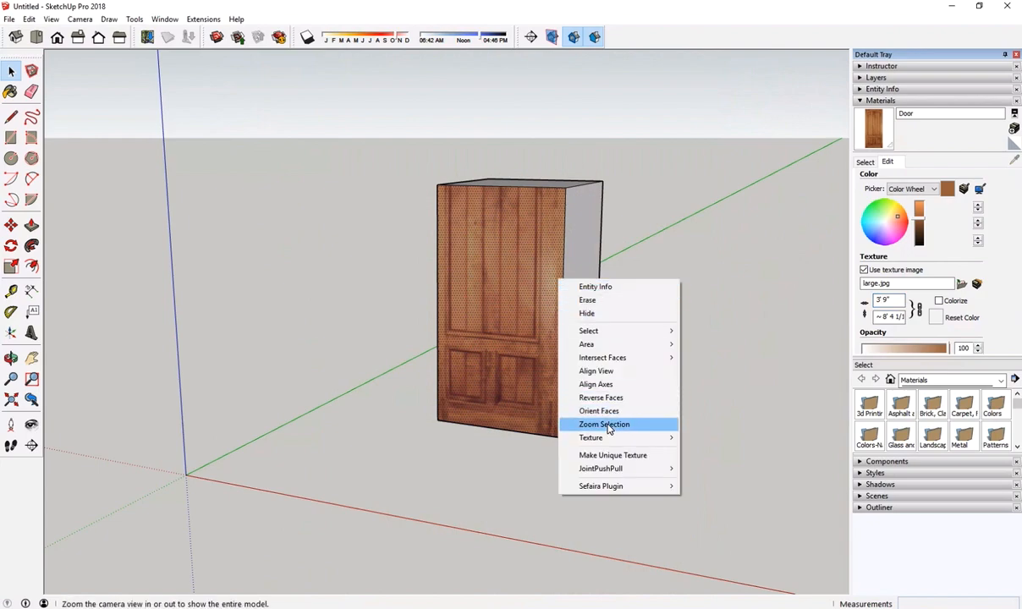
mouse_move(590, 437)
click(536, 438)
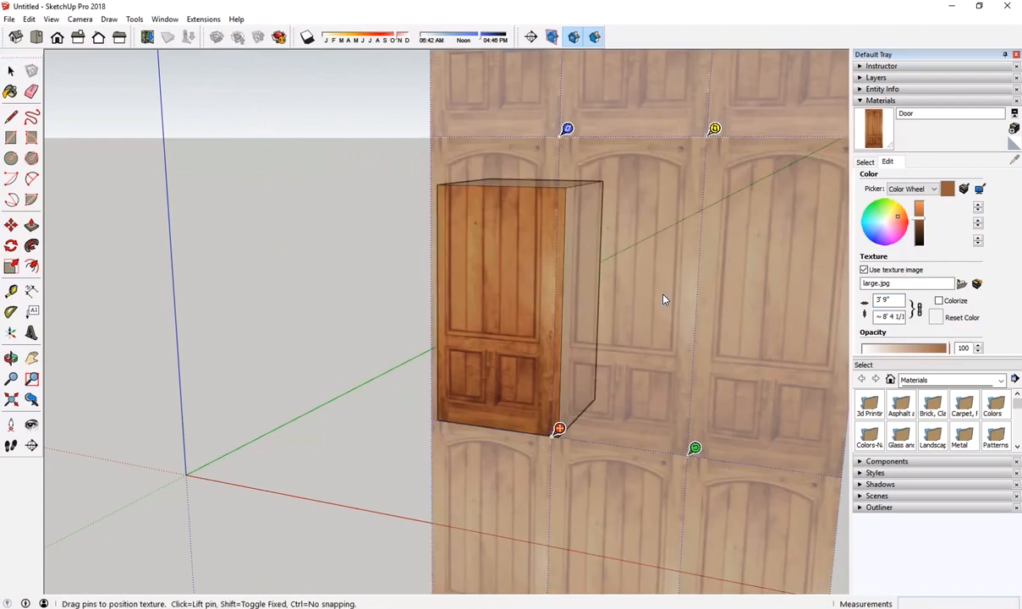
drag(551, 434, 445, 415)
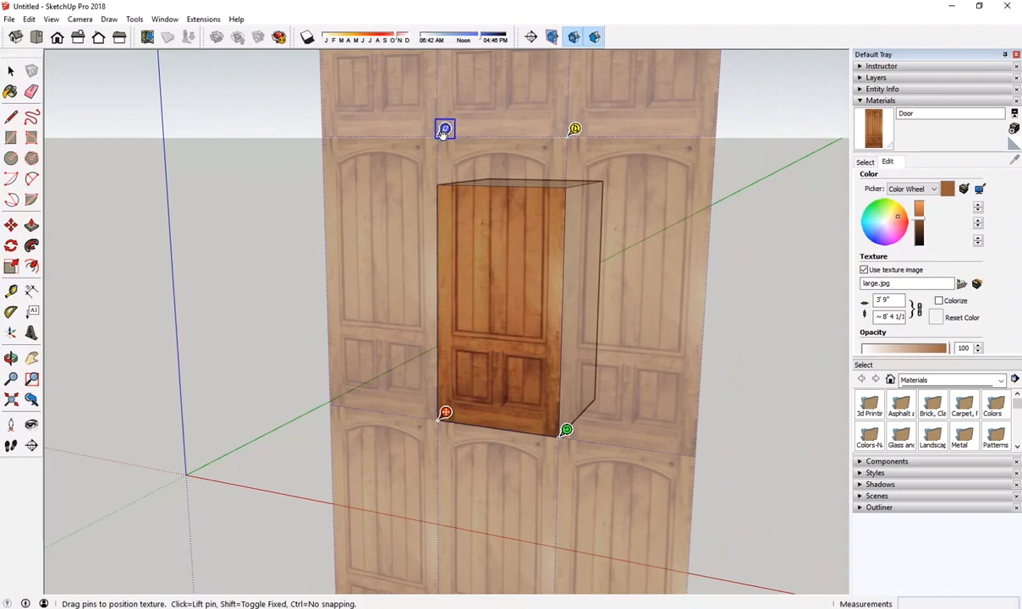
drag(445, 131, 445, 178)
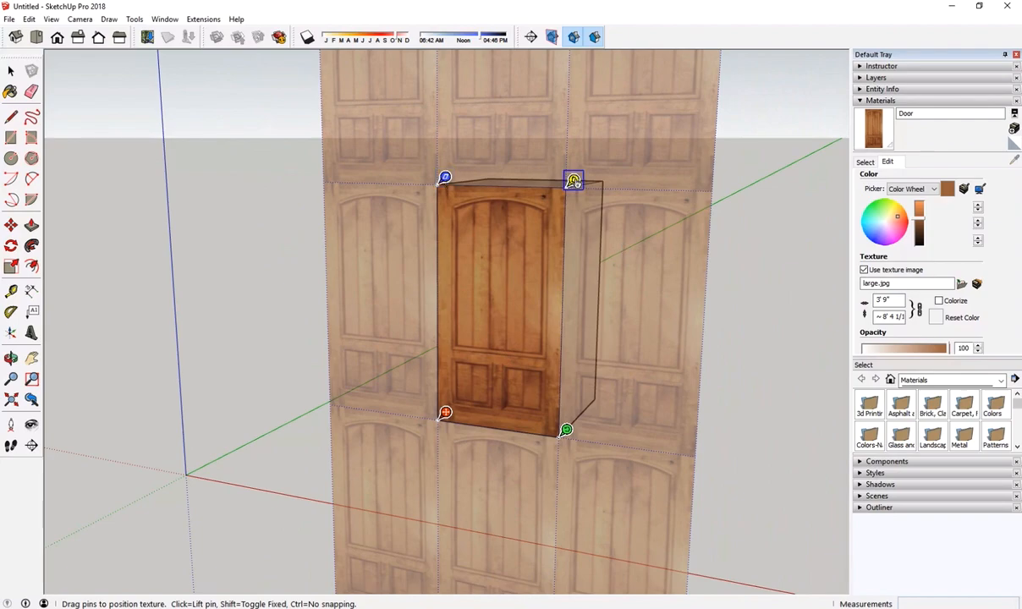
mouse_move(574, 181)
mouse_down()
mouse_move(556, 178)
mouse_move(625, 151)
mouse_move(683, 190)
mouse_move(661, 305)
mouse_move(568, 183)
mouse_up()
mouse_move(566, 430)
mouse_down()
mouse_move(586, 404)
mouse_move(567, 430)
mouse_move(468, 388)
mouse_move(464, 366)
mouse_move(567, 428)
mouse_up()
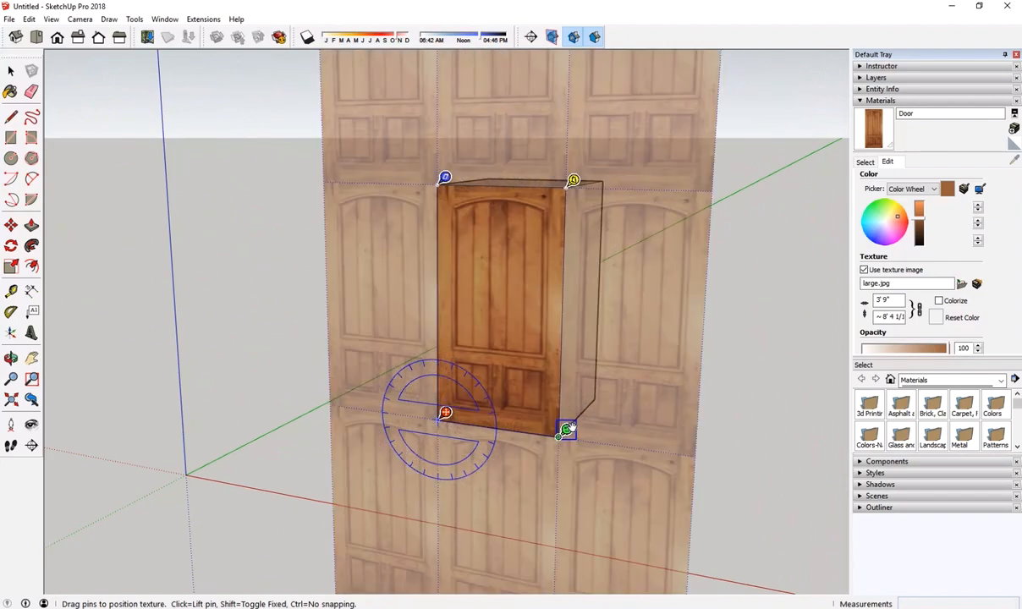
Examine from several angles how the positioned door image fits the front face.
scroll(595, 342, down, 2)
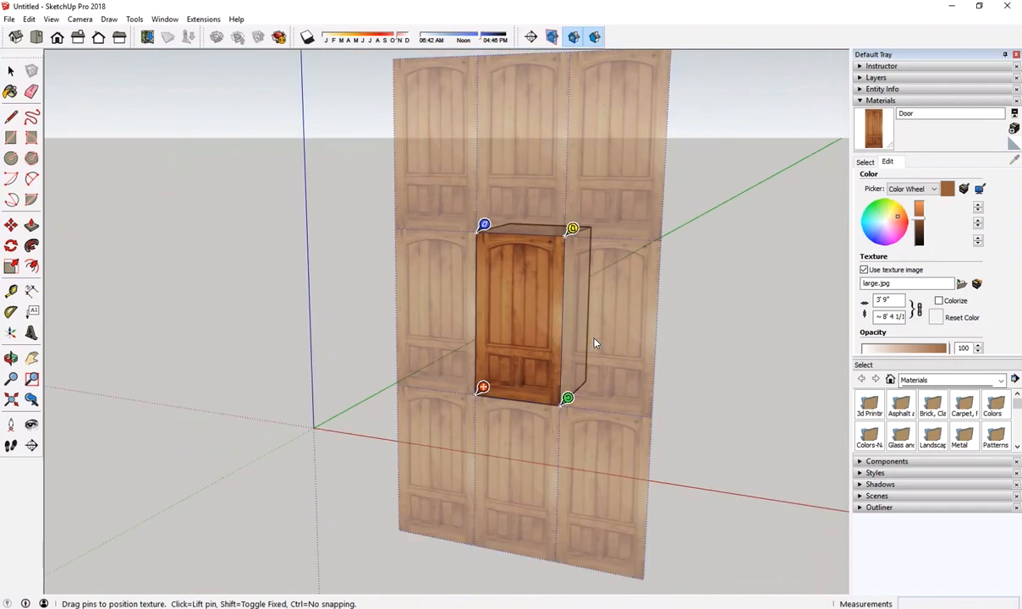
middle_drag(687, 355, 510, 266)
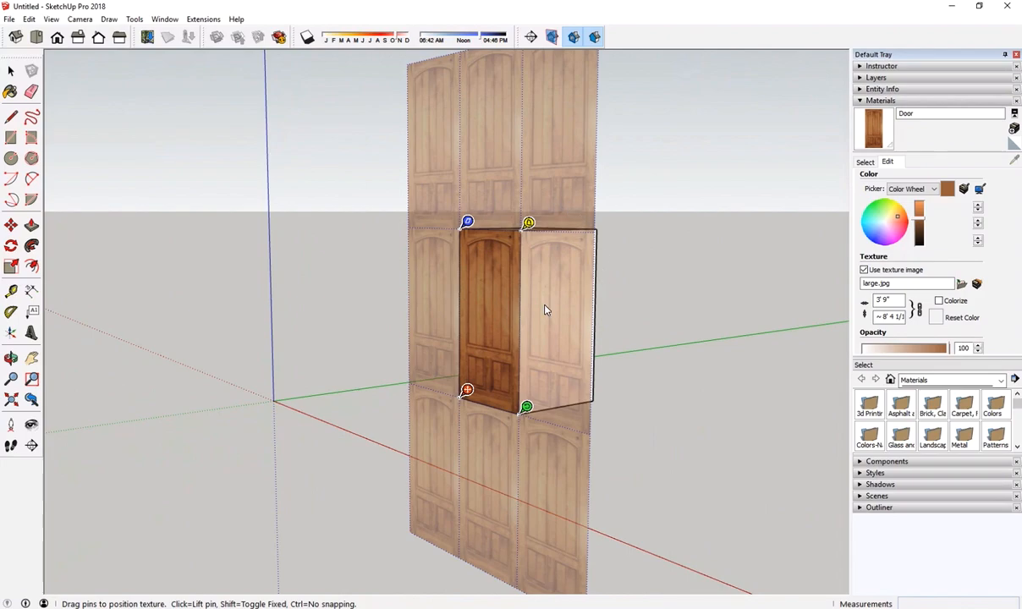
middle_drag(546, 310, 648, 310)
scroll(634, 322, down, 1)
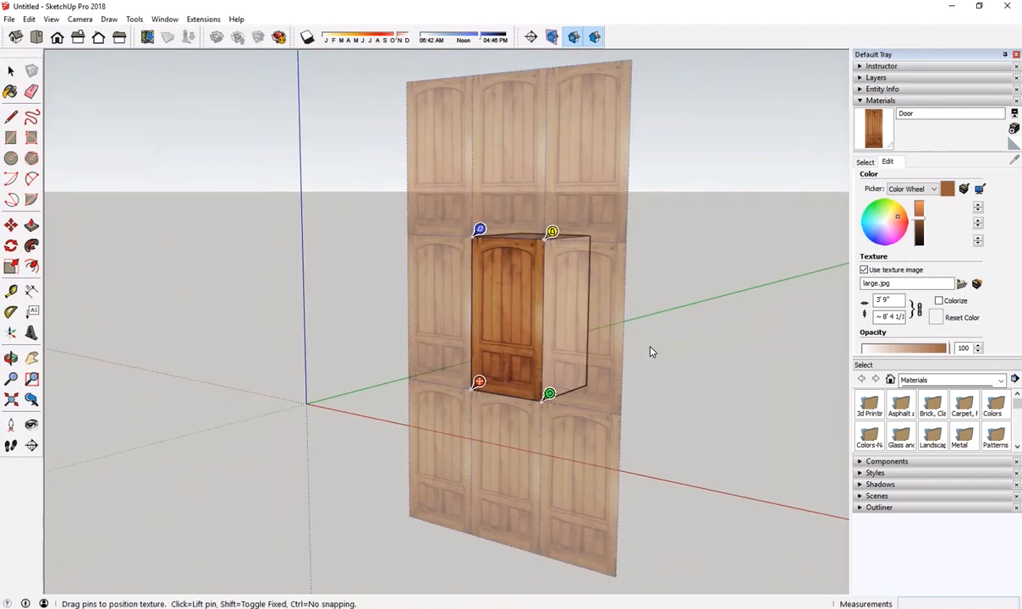
scroll(529, 315, up, 3)
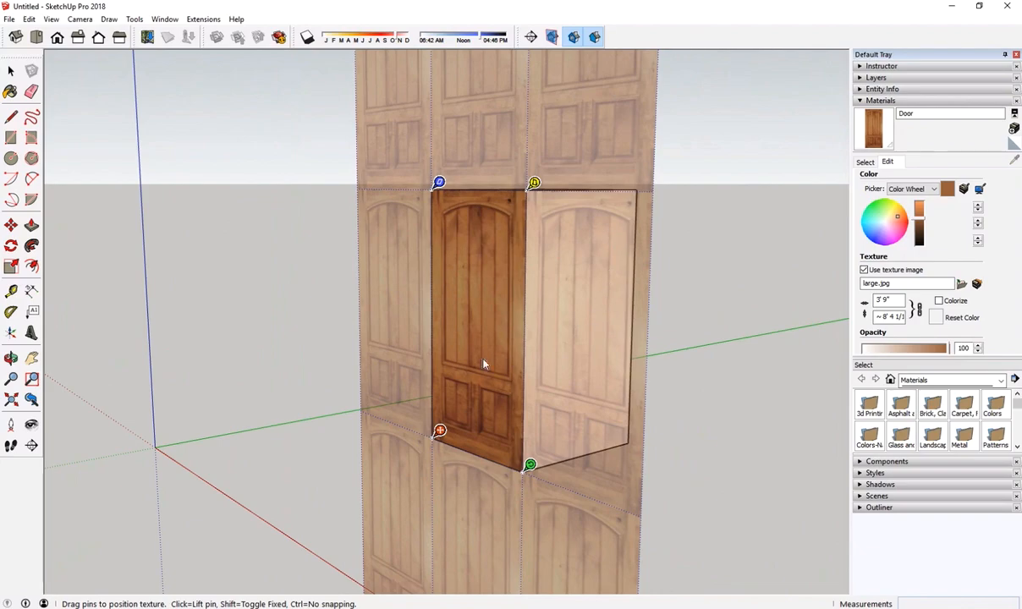
middle_drag(438, 361, 729, 372)
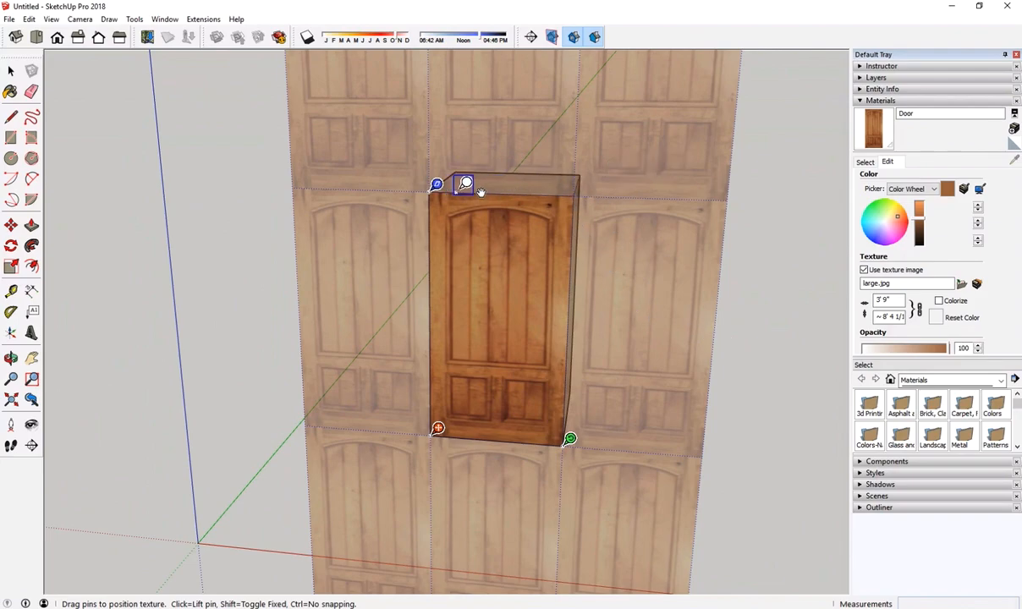
Restart texture positioning on the box's front face and turn off Fixed Pins to allow free pin placement.
key(Return)
right_click(490, 231)
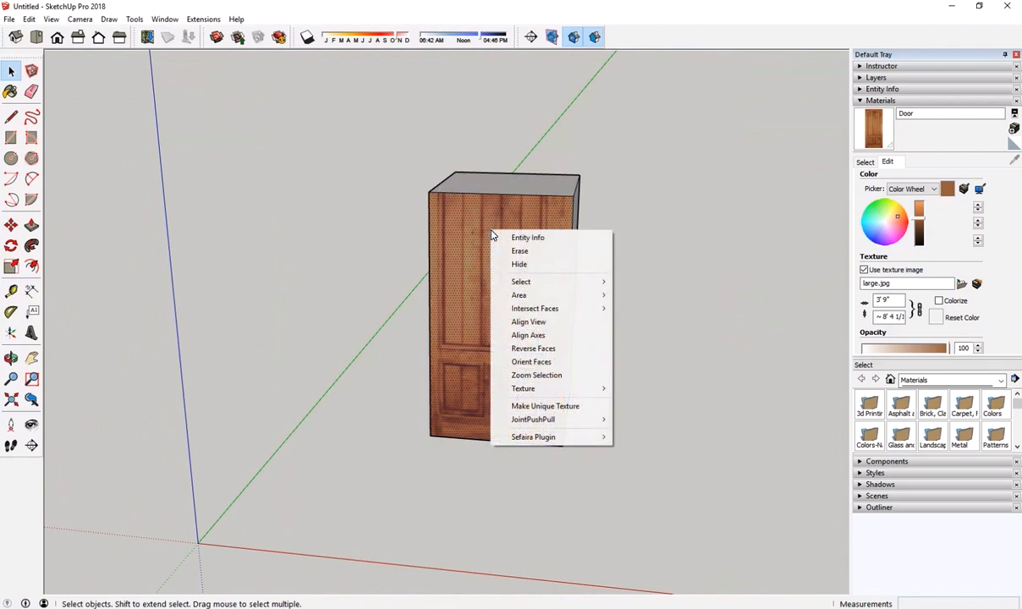
mouse_move(547, 390)
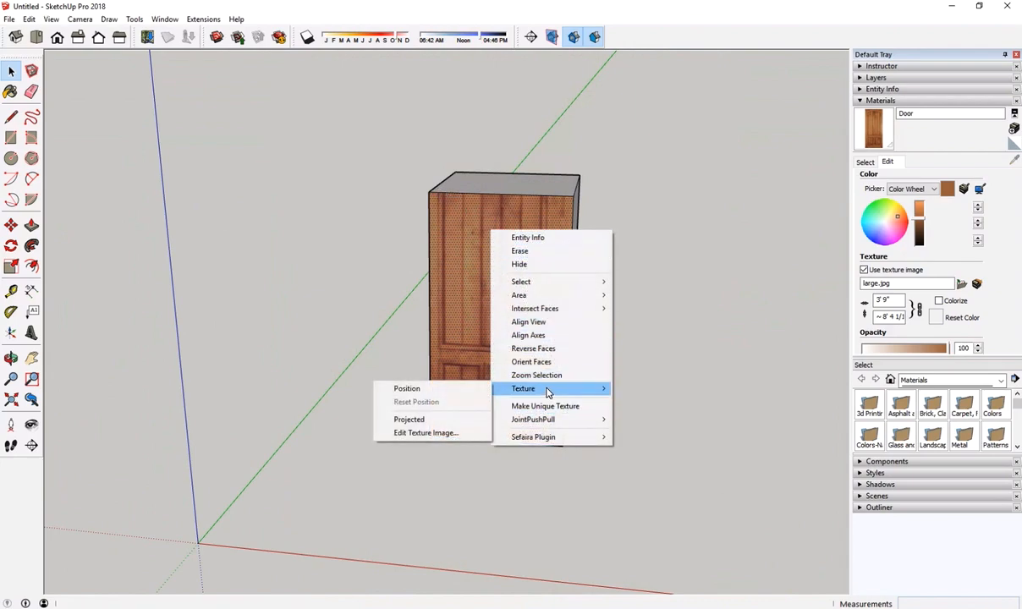
click(476, 390)
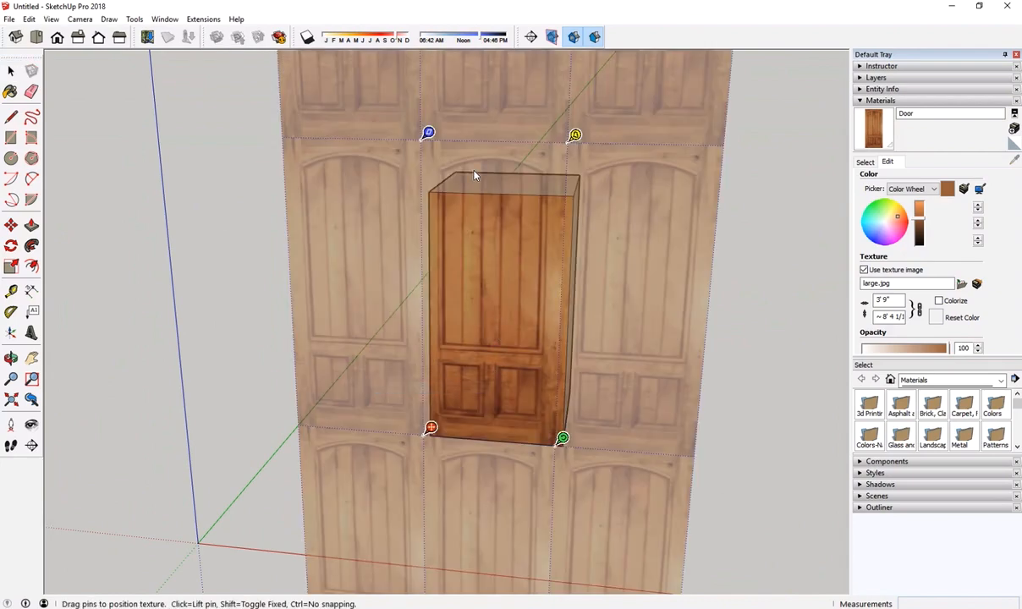
right_click(429, 133)
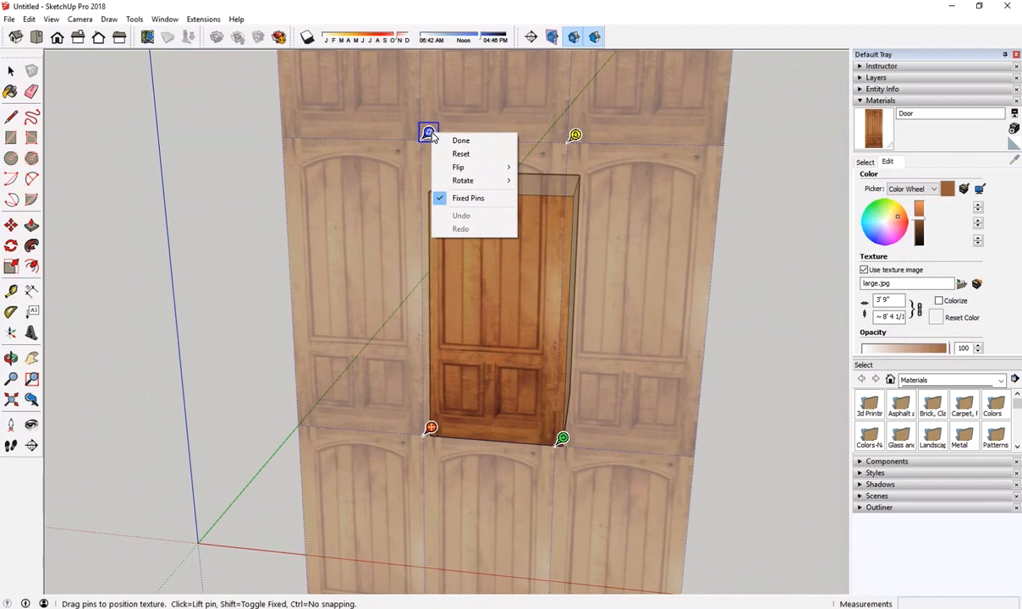
click(470, 199)
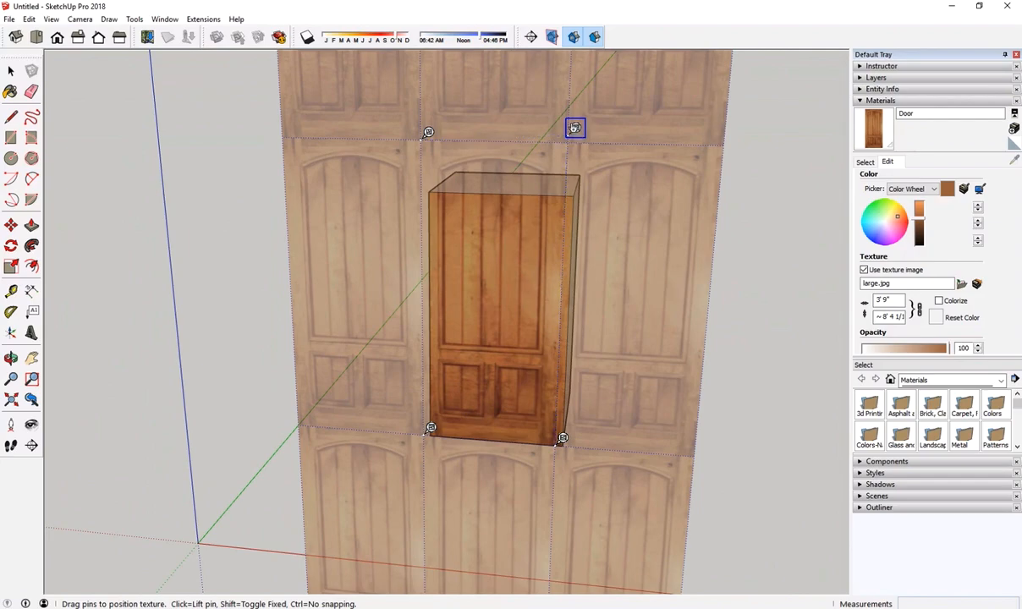
Stretch the door texture over the front face by placing its four free pins on the face's corners.
drag(575, 128, 581, 188)
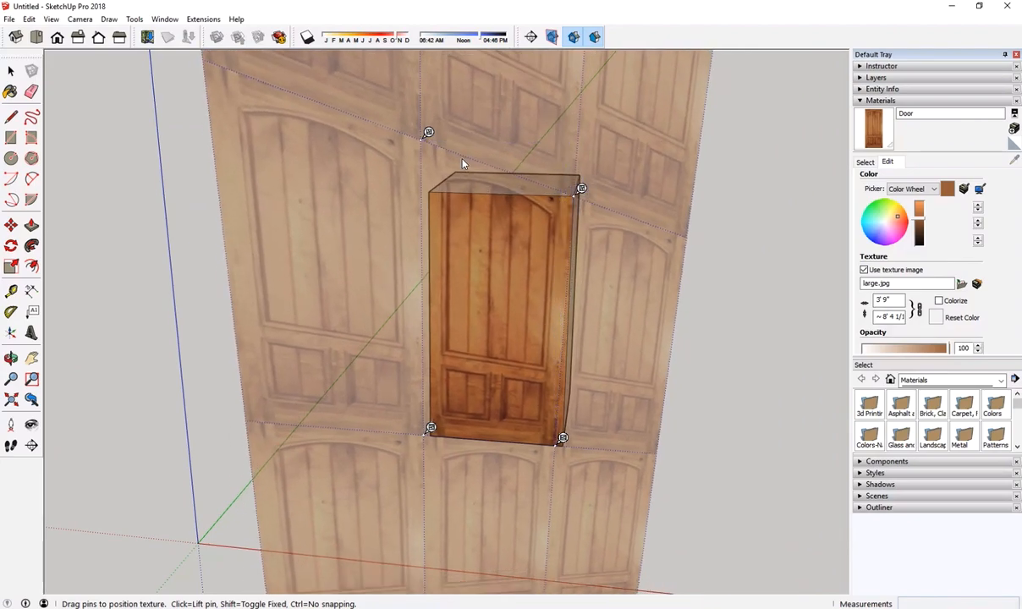
drag(429, 133, 437, 185)
drag(430, 428, 437, 428)
mouse_move(563, 438)
mouse_down()
mouse_move(572, 436)
mouse_move(554, 438)
mouse_move(567, 439)
mouse_up()
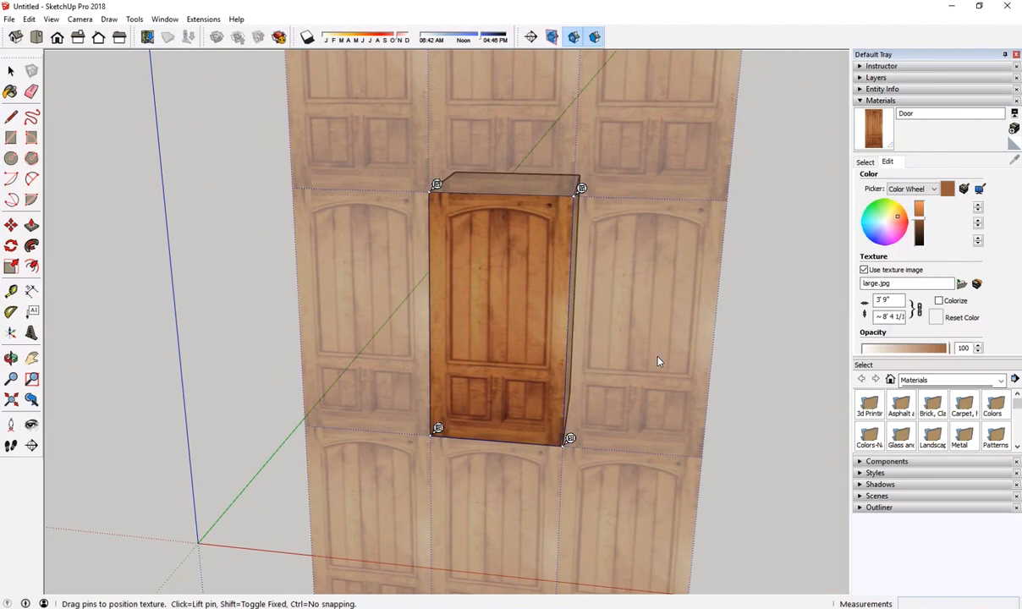
Check the fitted door texture from an angle and turn Fixed Pins back on for the front face's texture.
middle_drag(694, 414, 488, 406)
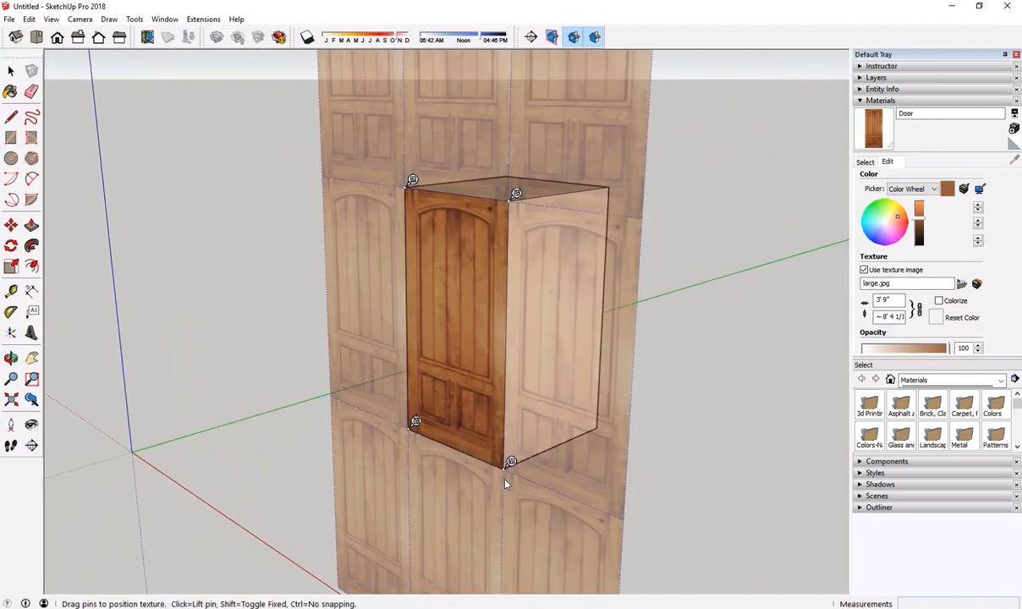
scroll(423, 185, up, 2)
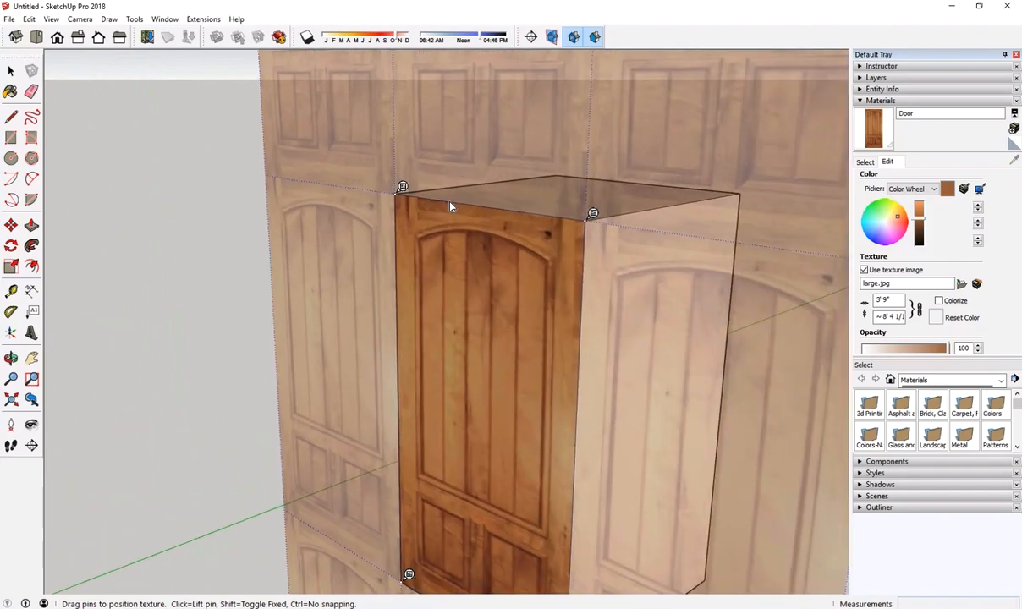
scroll(451, 208, down, 5)
middle_drag(461, 233, 584, 338)
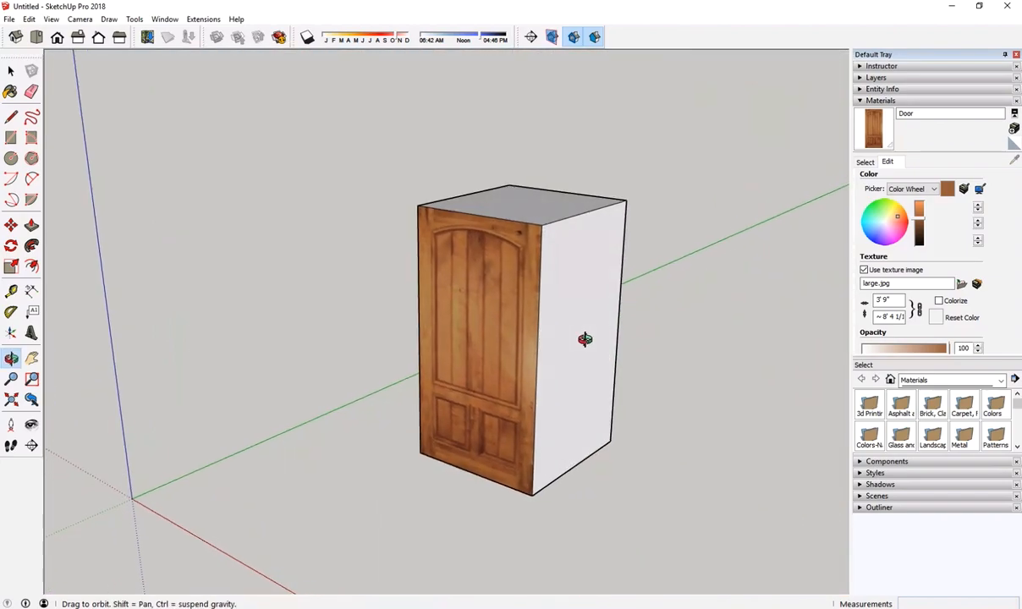
right_click(497, 263)
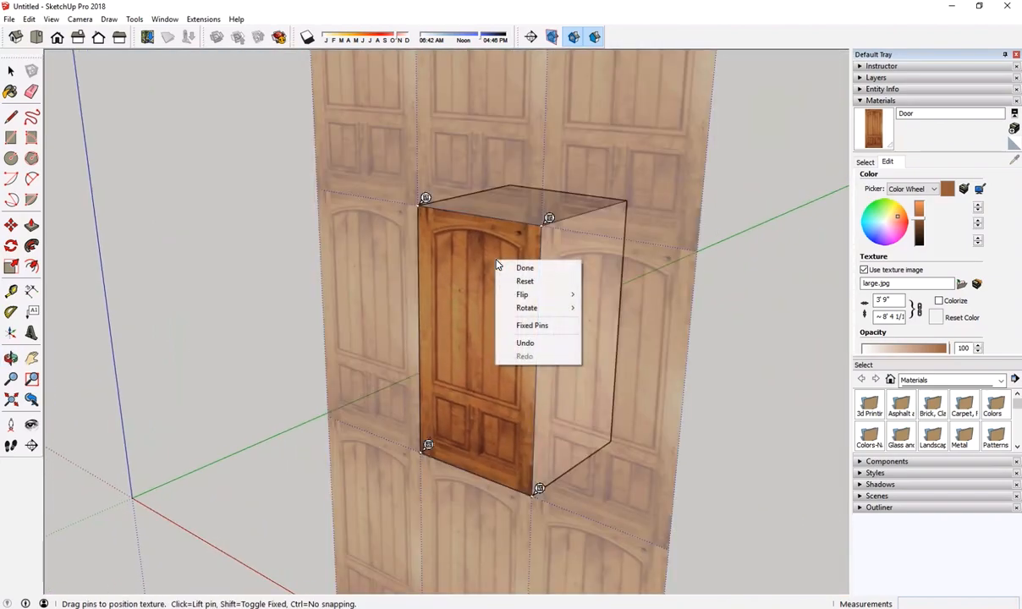
click(546, 327)
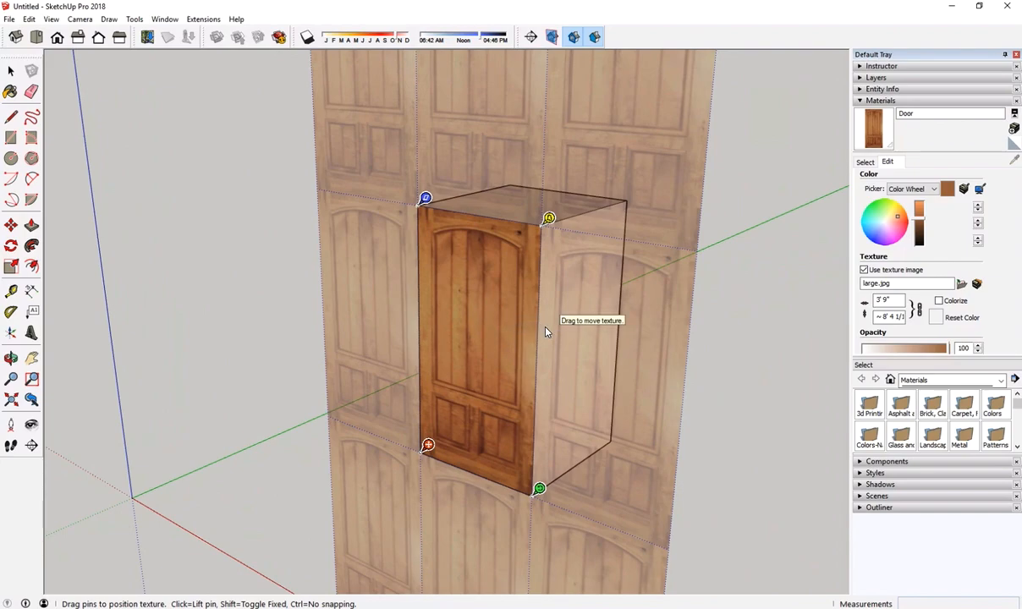